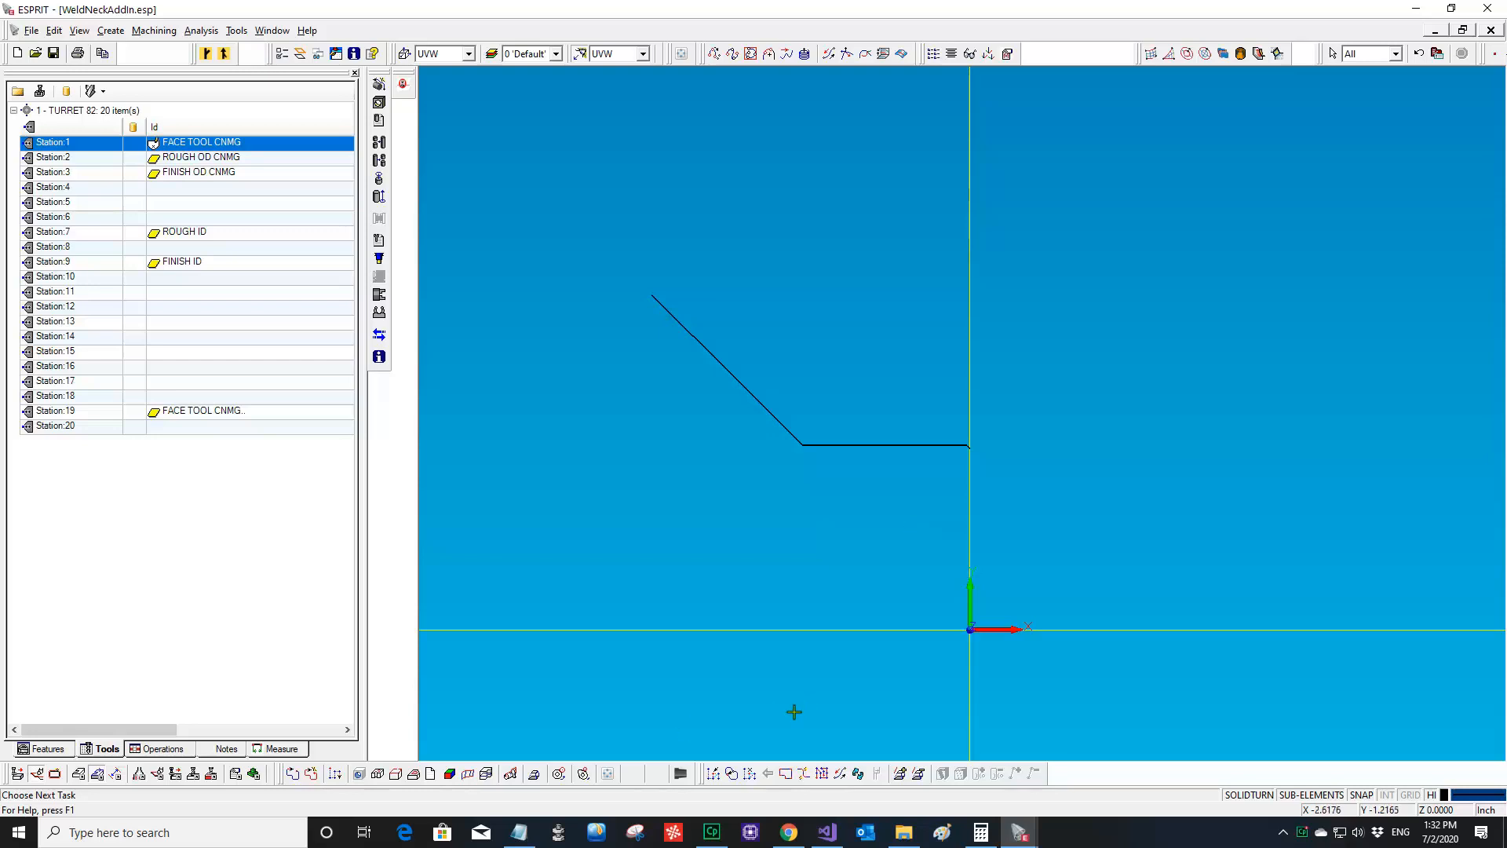
# - Open the Visual Basic macro editor, view the code of Module1 in the WeldNeckAddIn project, and minimize the editor
pyautogui.click(237, 30)
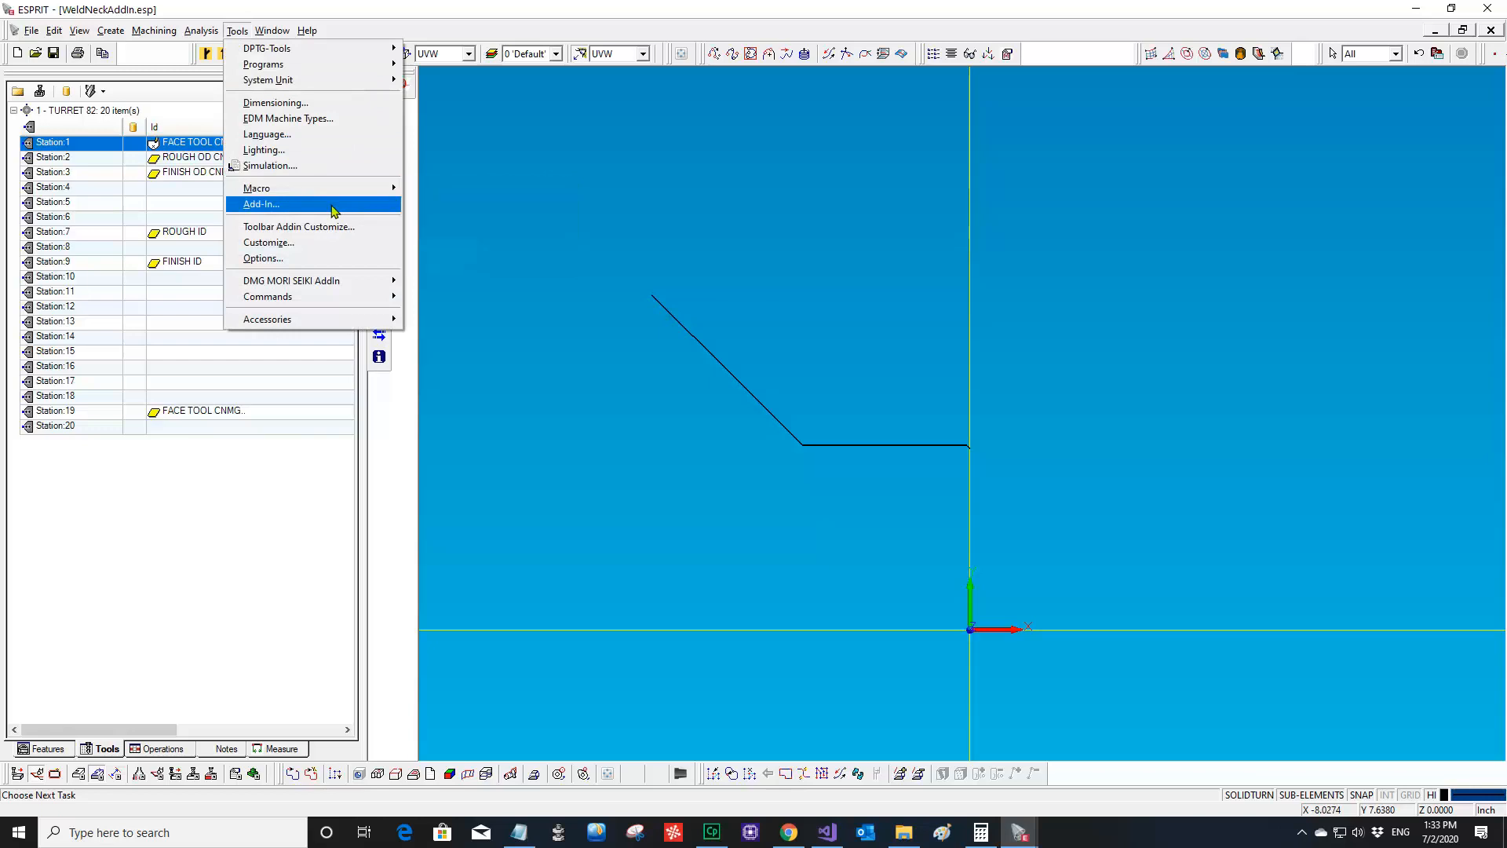
pyautogui.moveTo(339, 189)
pyautogui.click(458, 259)
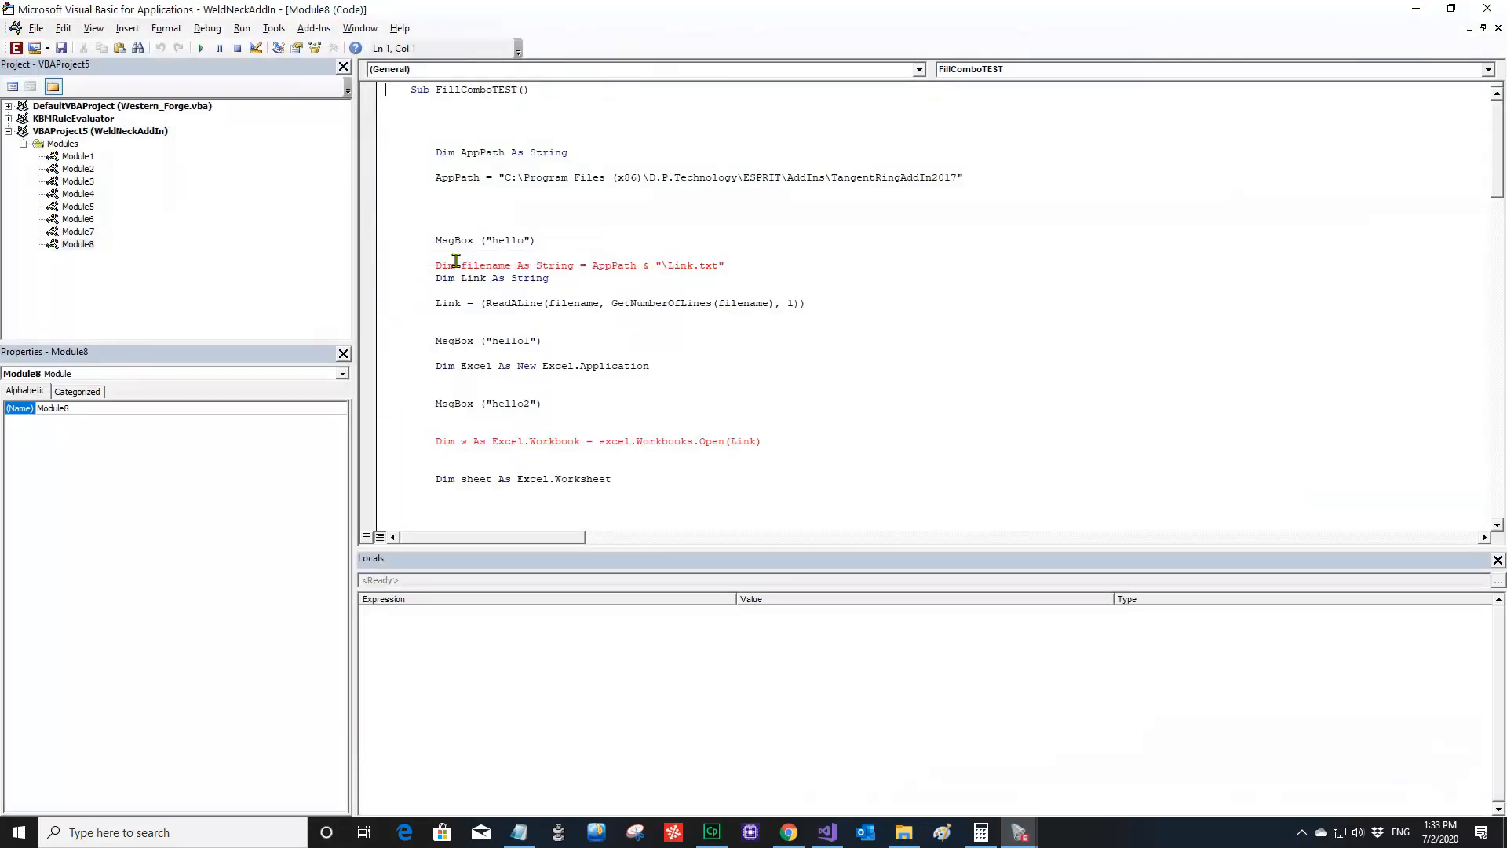
pyautogui.doubleClick(85, 157)
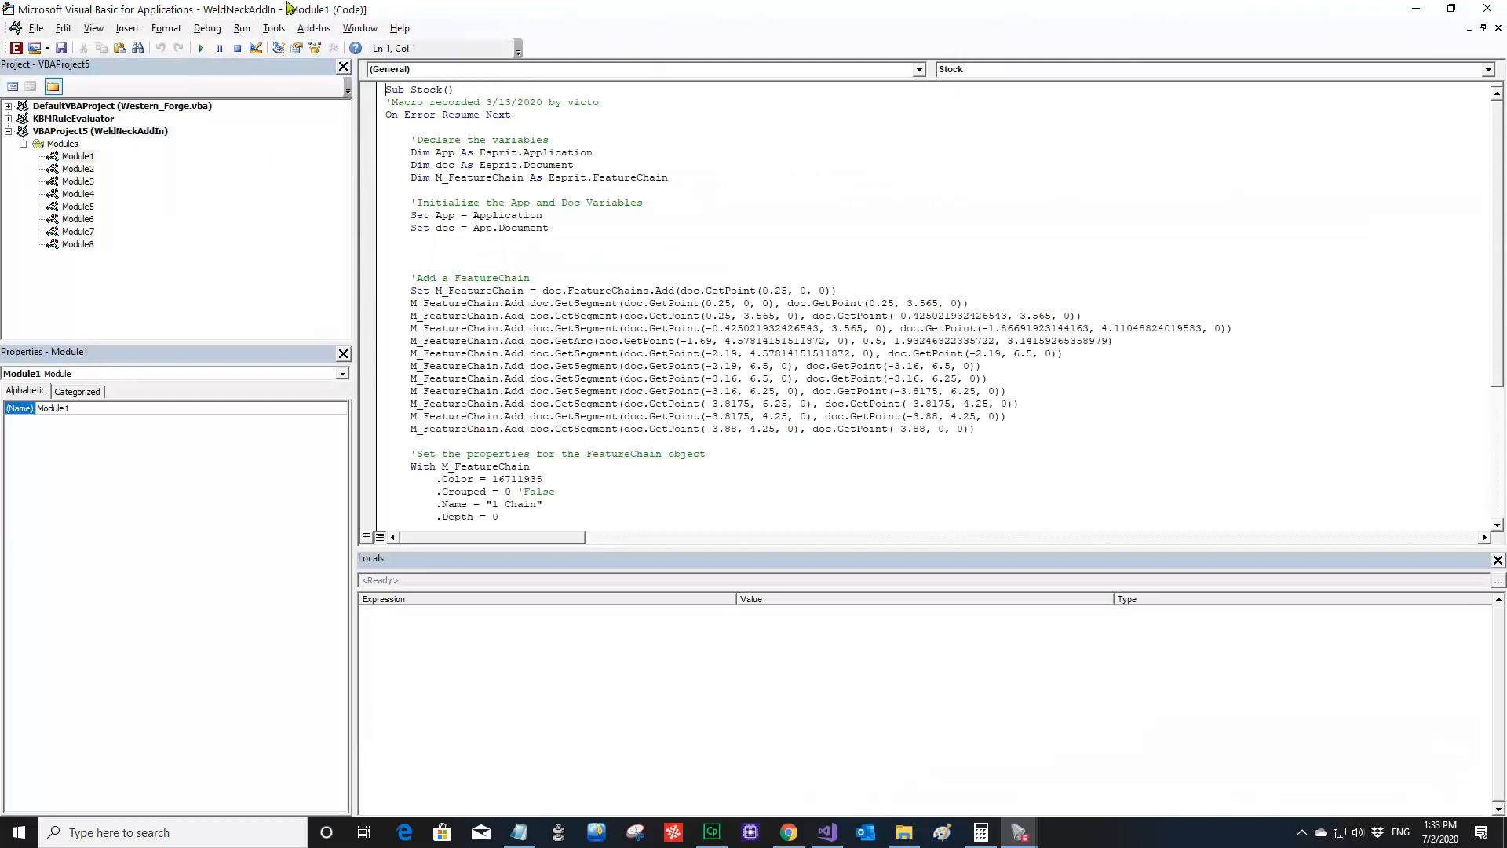
pyautogui.click(1416, 9)
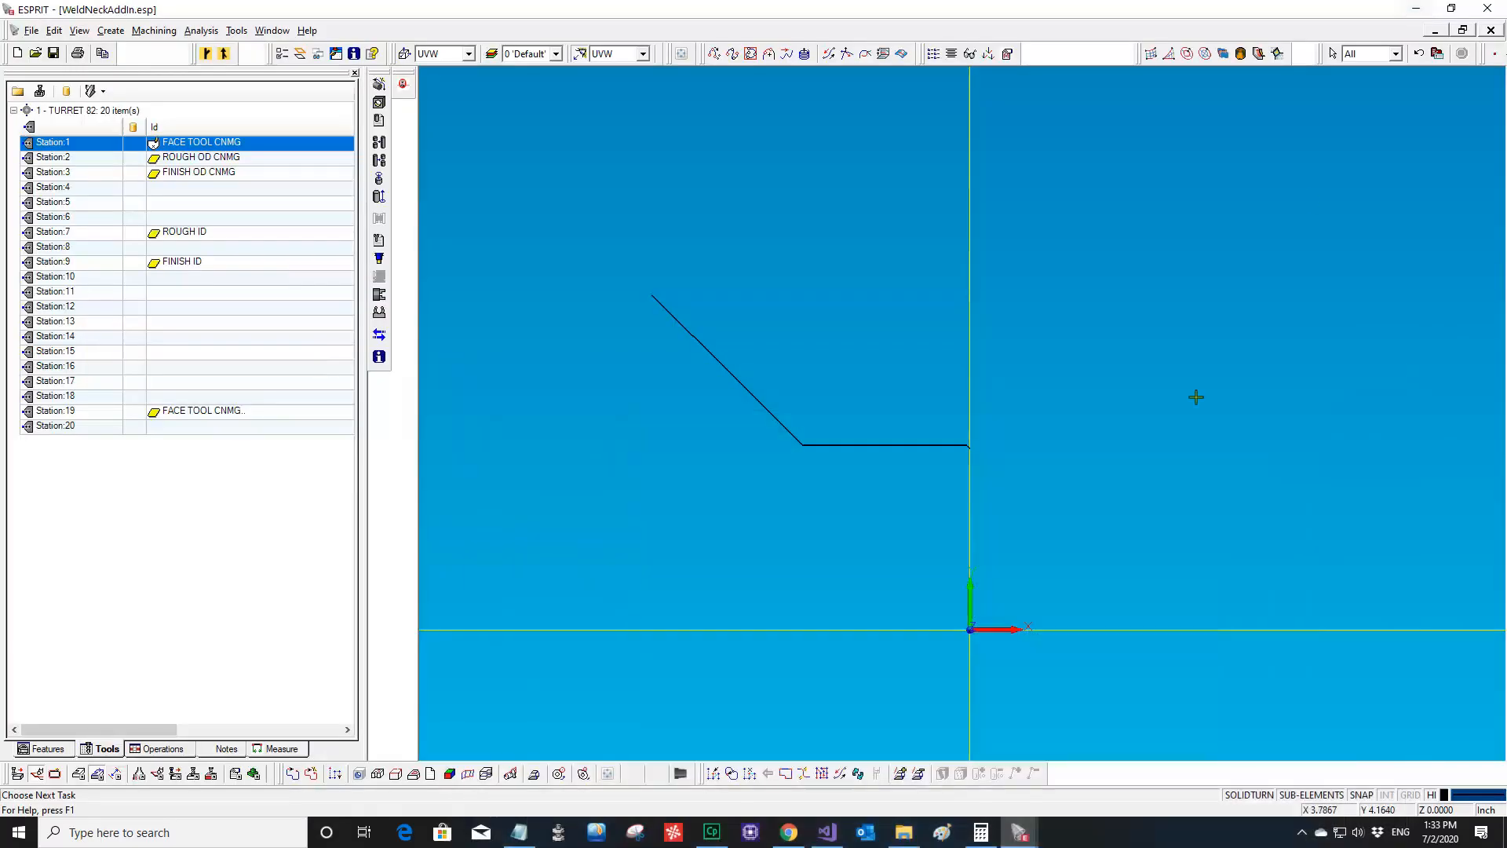
# - Launch the API thread add-in, view the API Rotary Pin form, and return to the connection selection
pyautogui.moveTo(715, 344); pyautogui.dragTo(648, 324, button='middle')
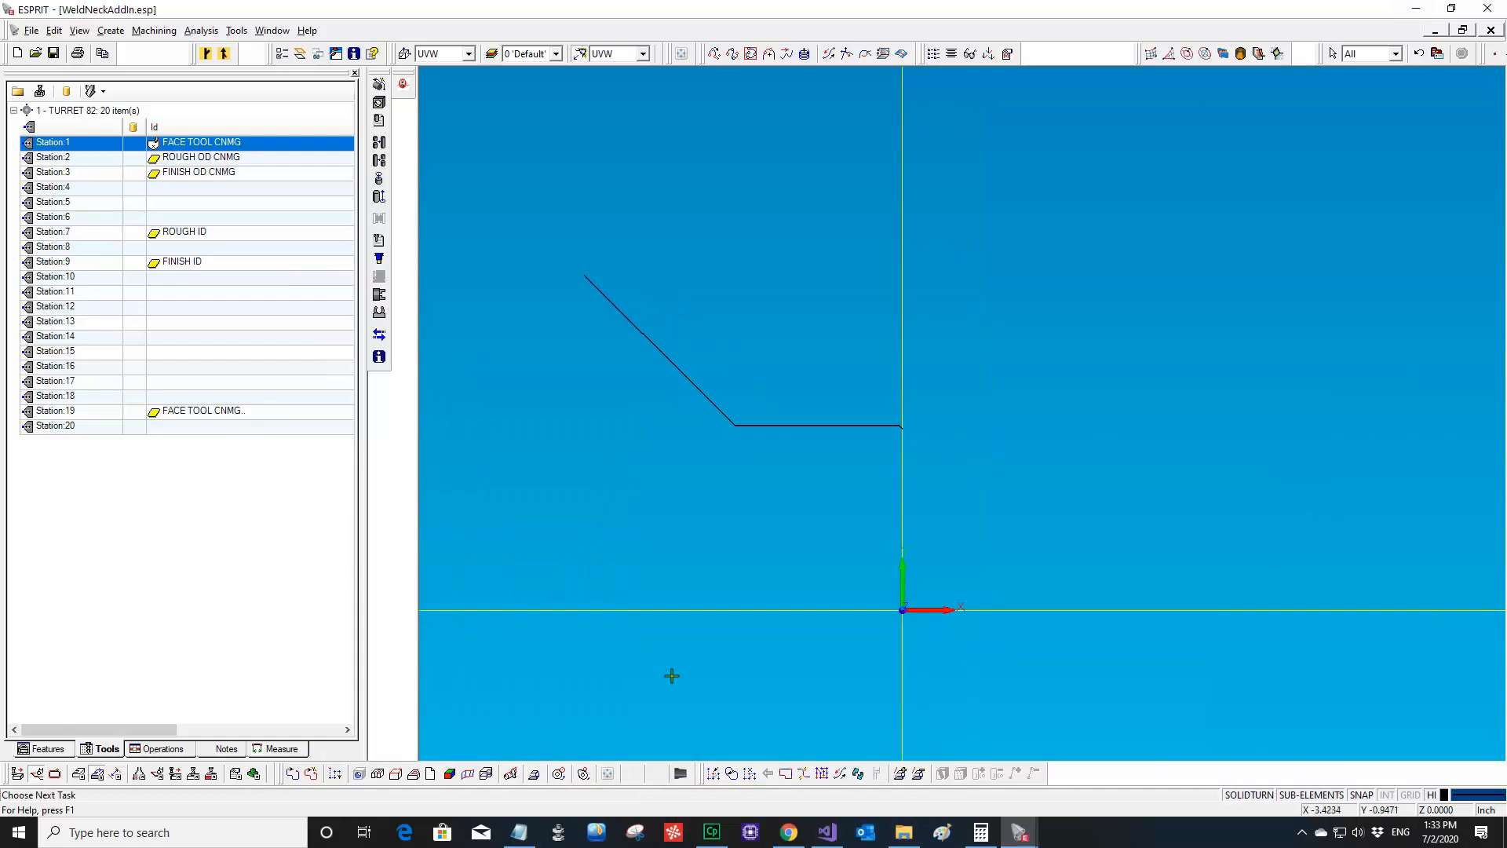
pyautogui.click(680, 774)
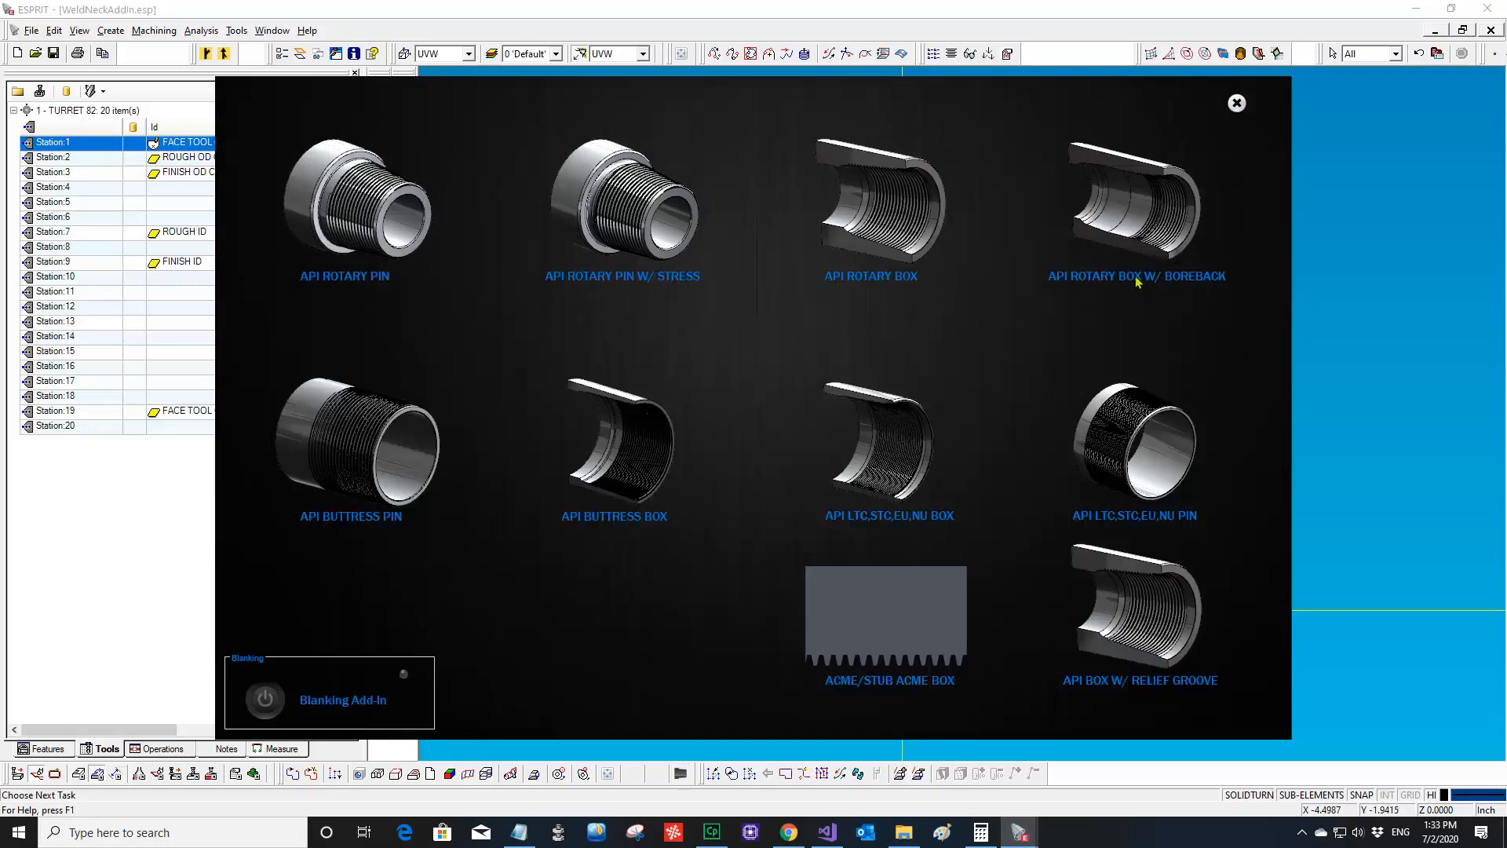
pyautogui.click(371, 225)
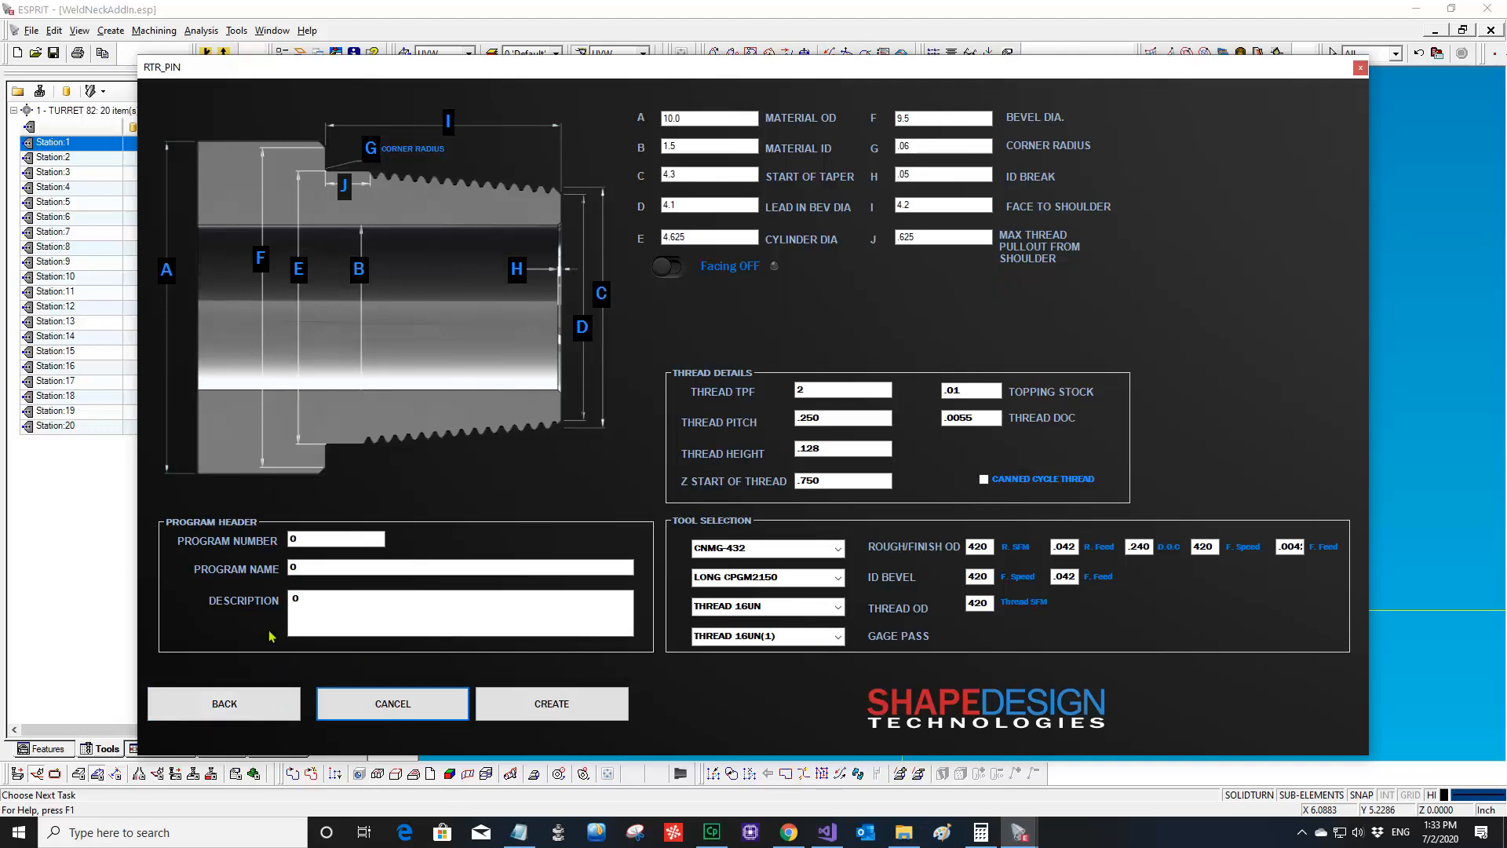
pyautogui.click(252, 705)
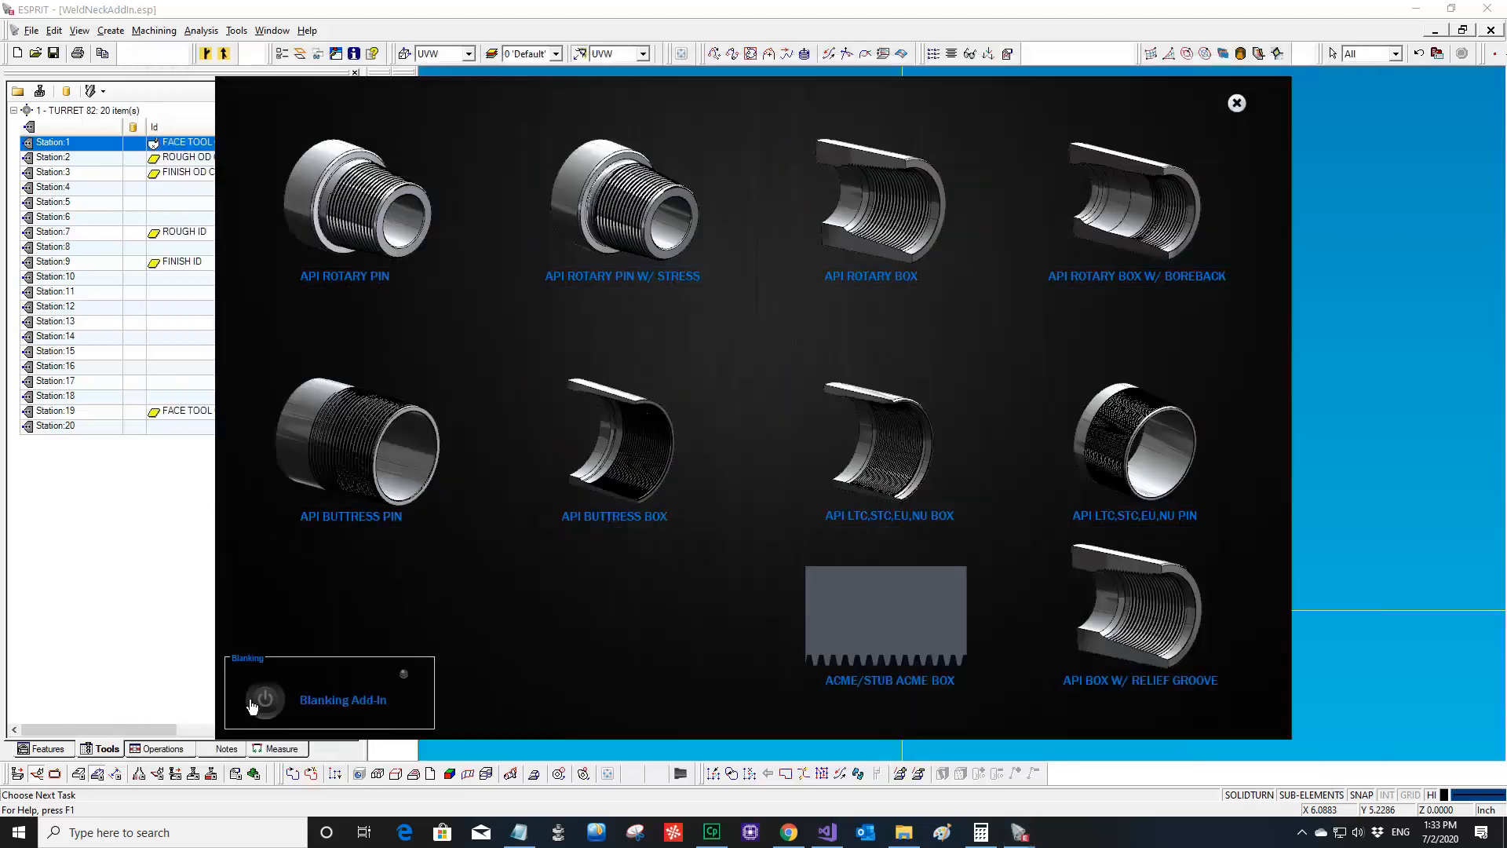
# - View the ACME/Stub ACME Box form and close the thread add-in without creating anything
pyautogui.click(870, 642)
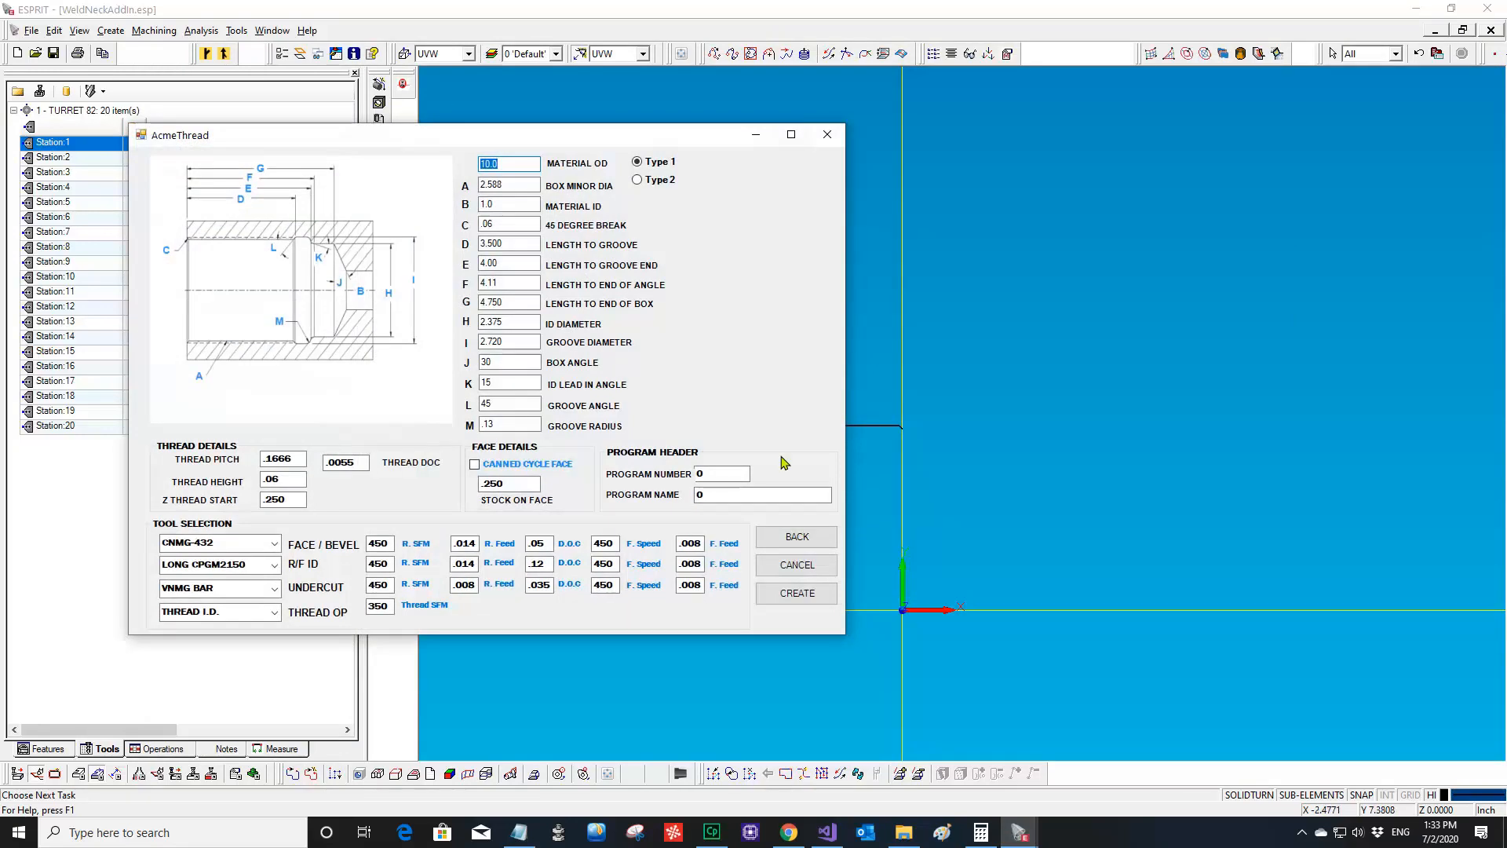
pyautogui.click(829, 135)
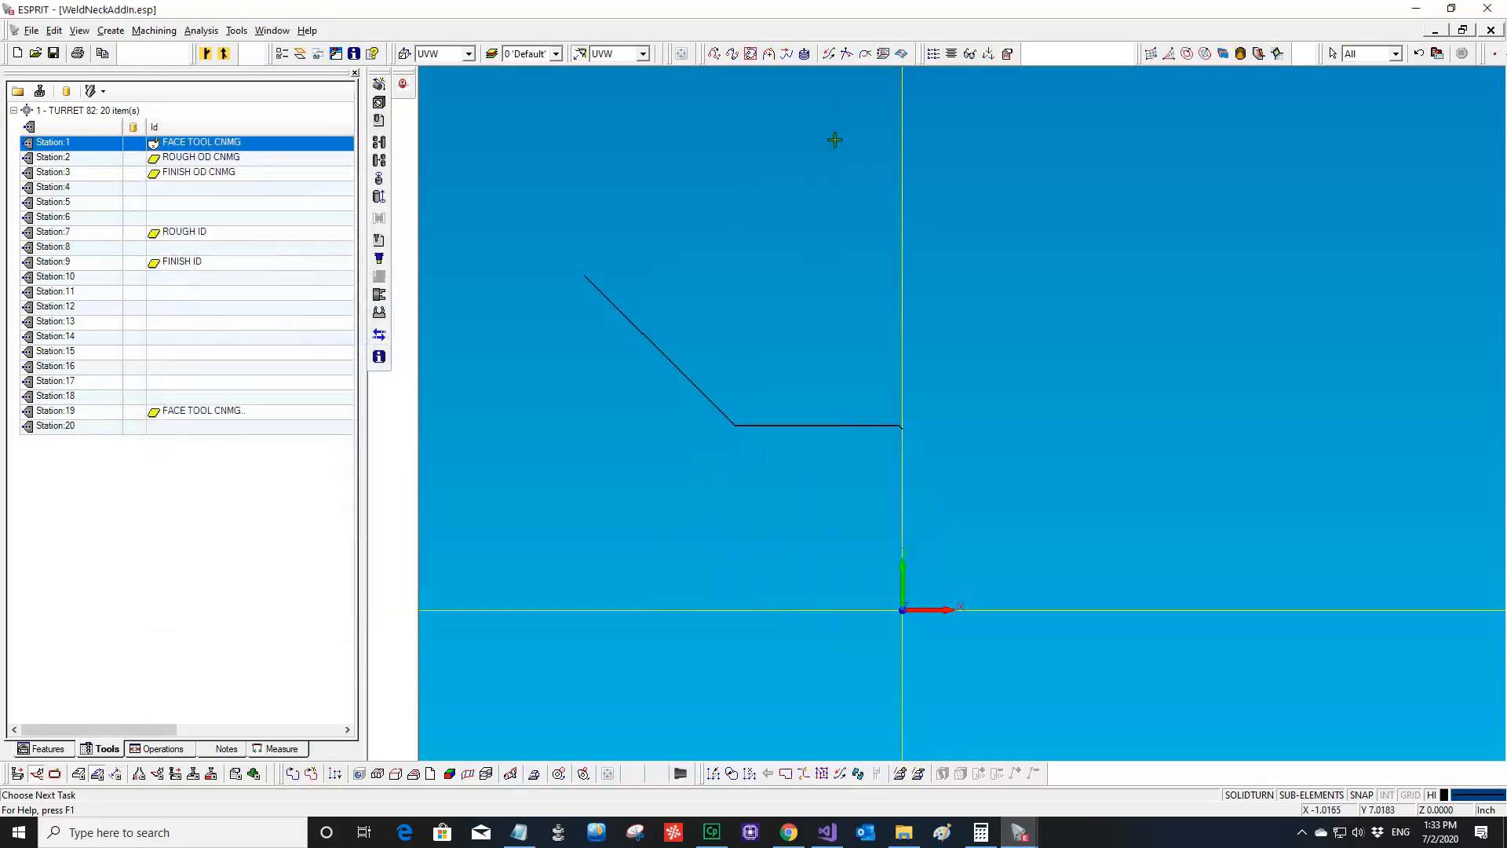
pyautogui.click(680, 773)
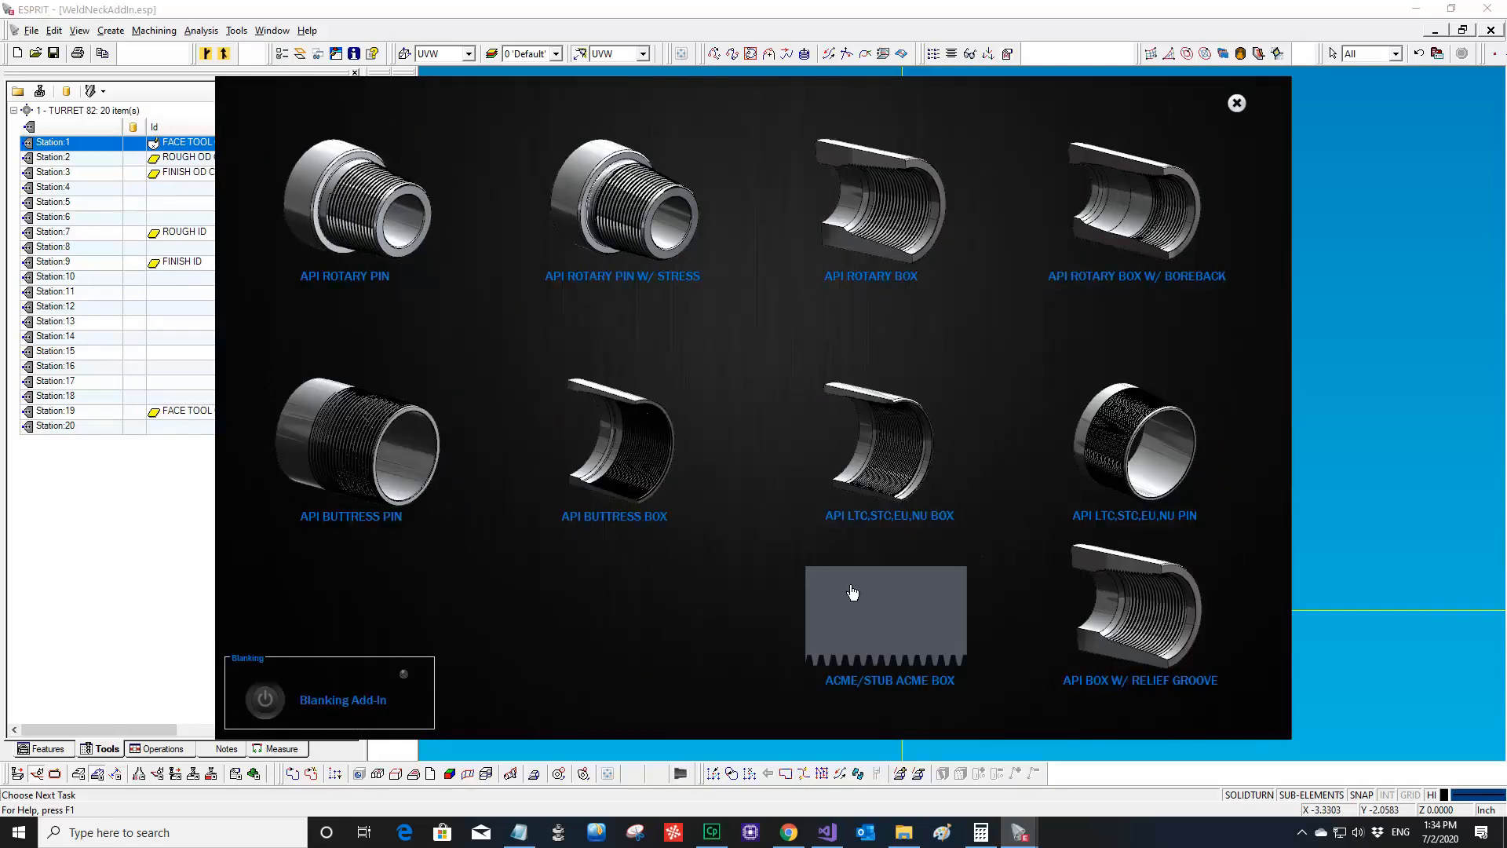
pyautogui.click(1236, 104)
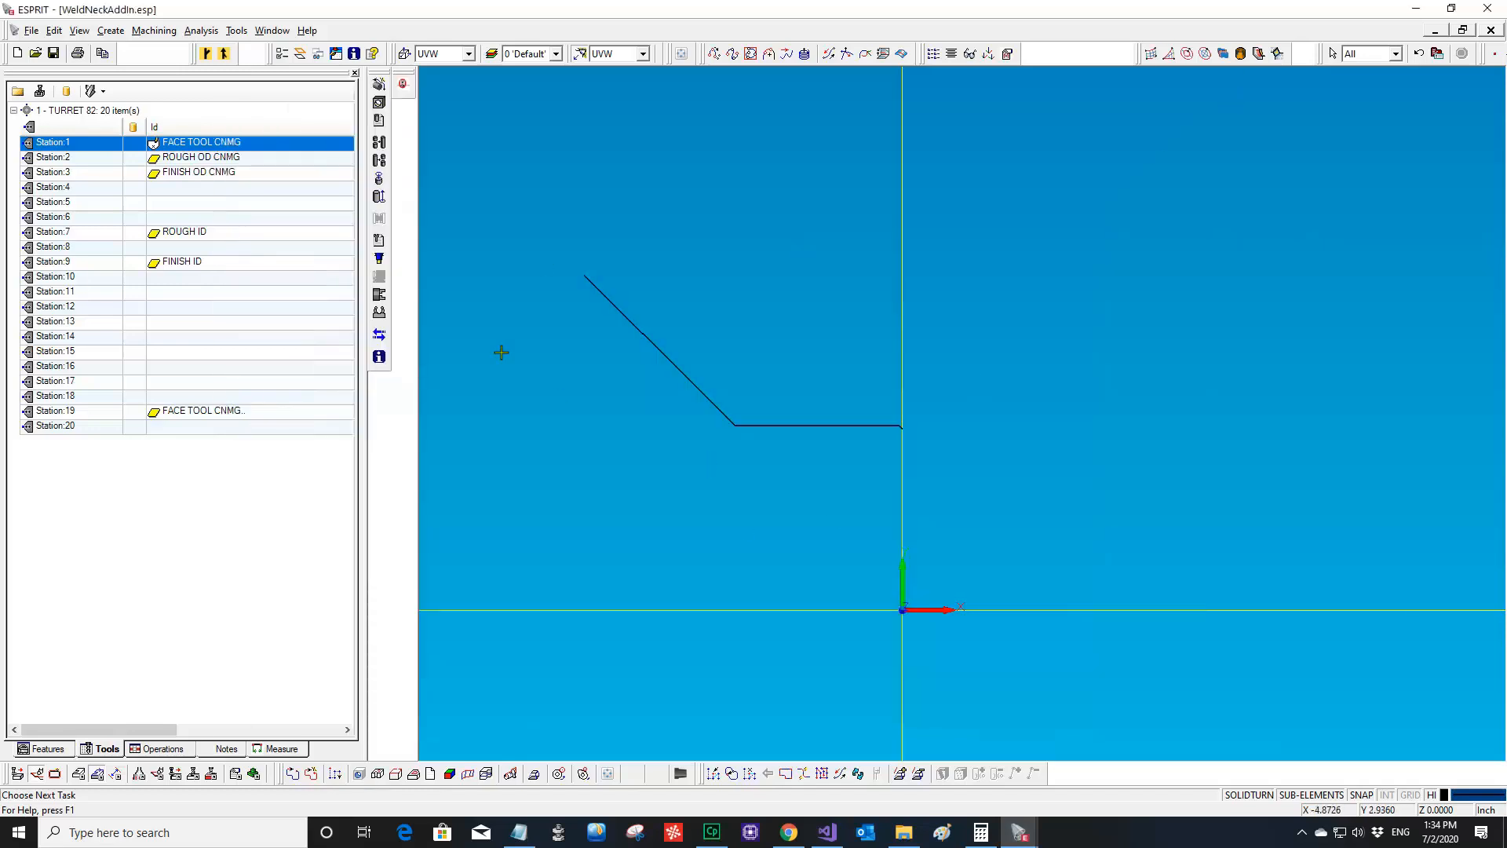
# - Open the API and Macro Help and view the ordered list of the (Old) VBA and VB6 Macro Tutorials
pyautogui.scroll(-4, 874, 514)
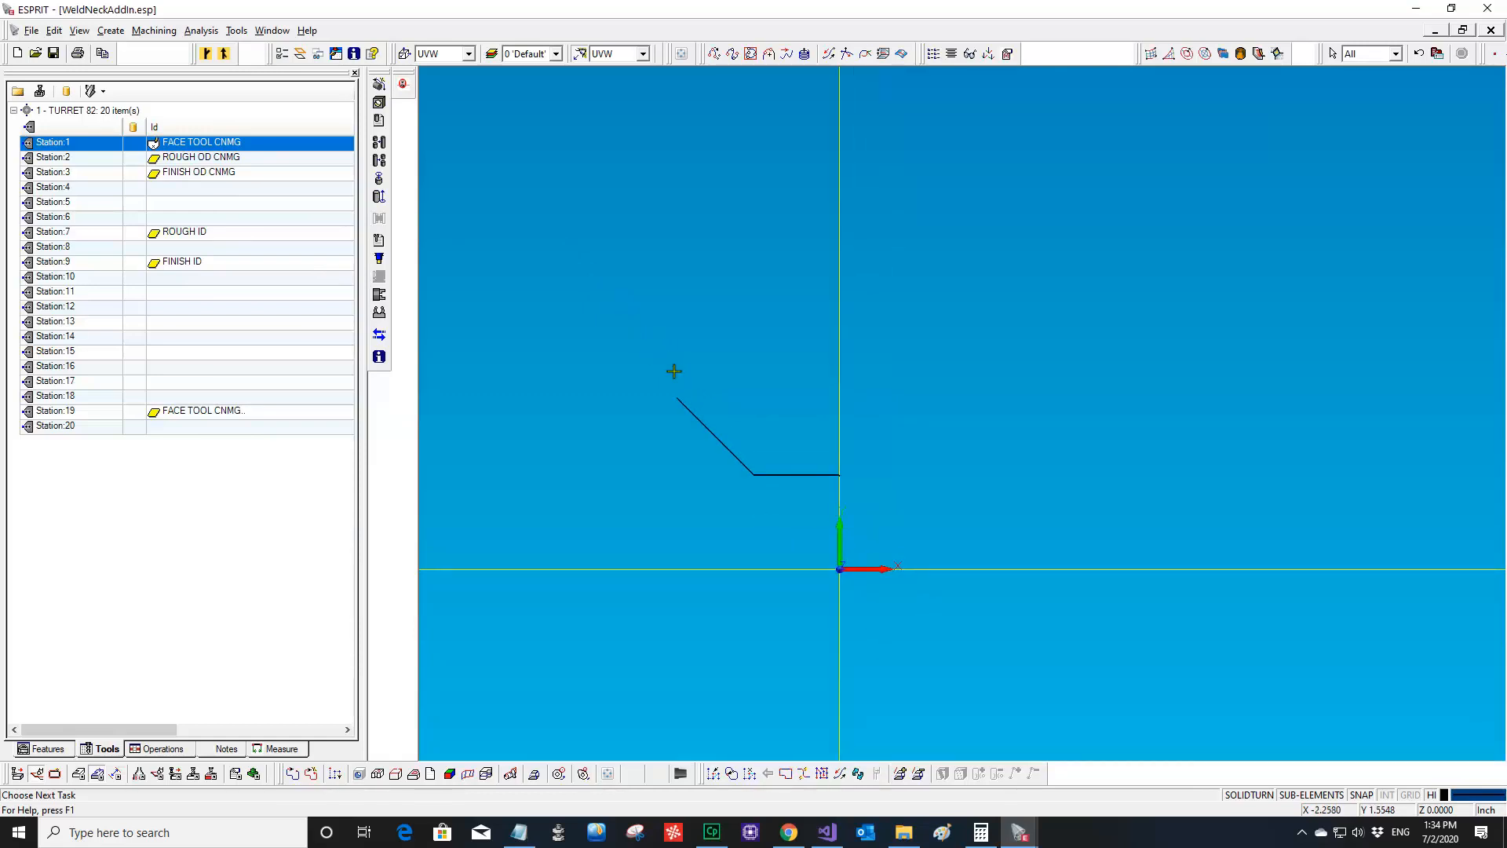
pyautogui.click(304, 31)
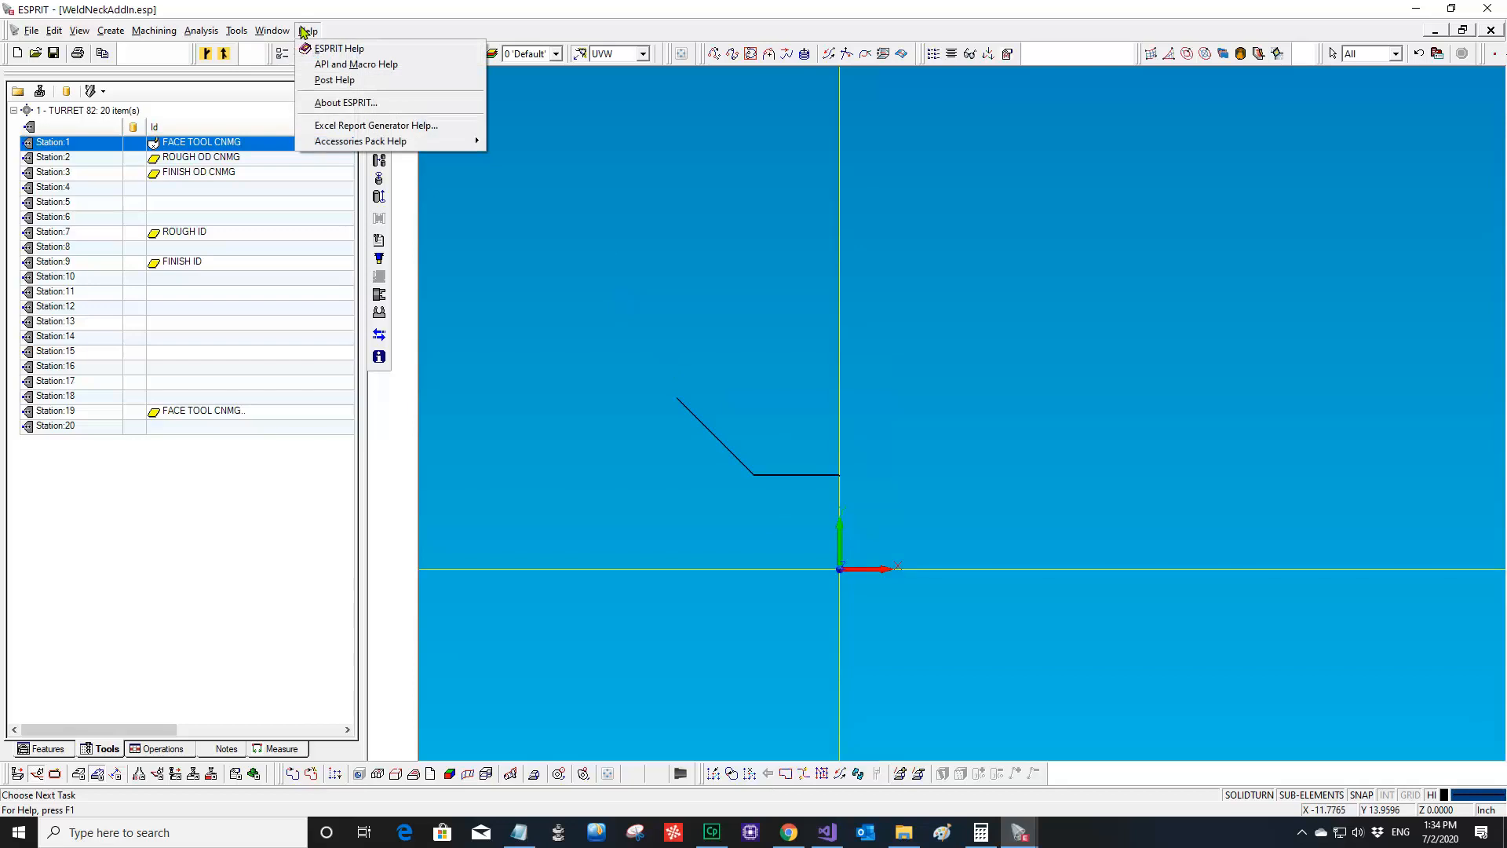
pyautogui.click(336, 66)
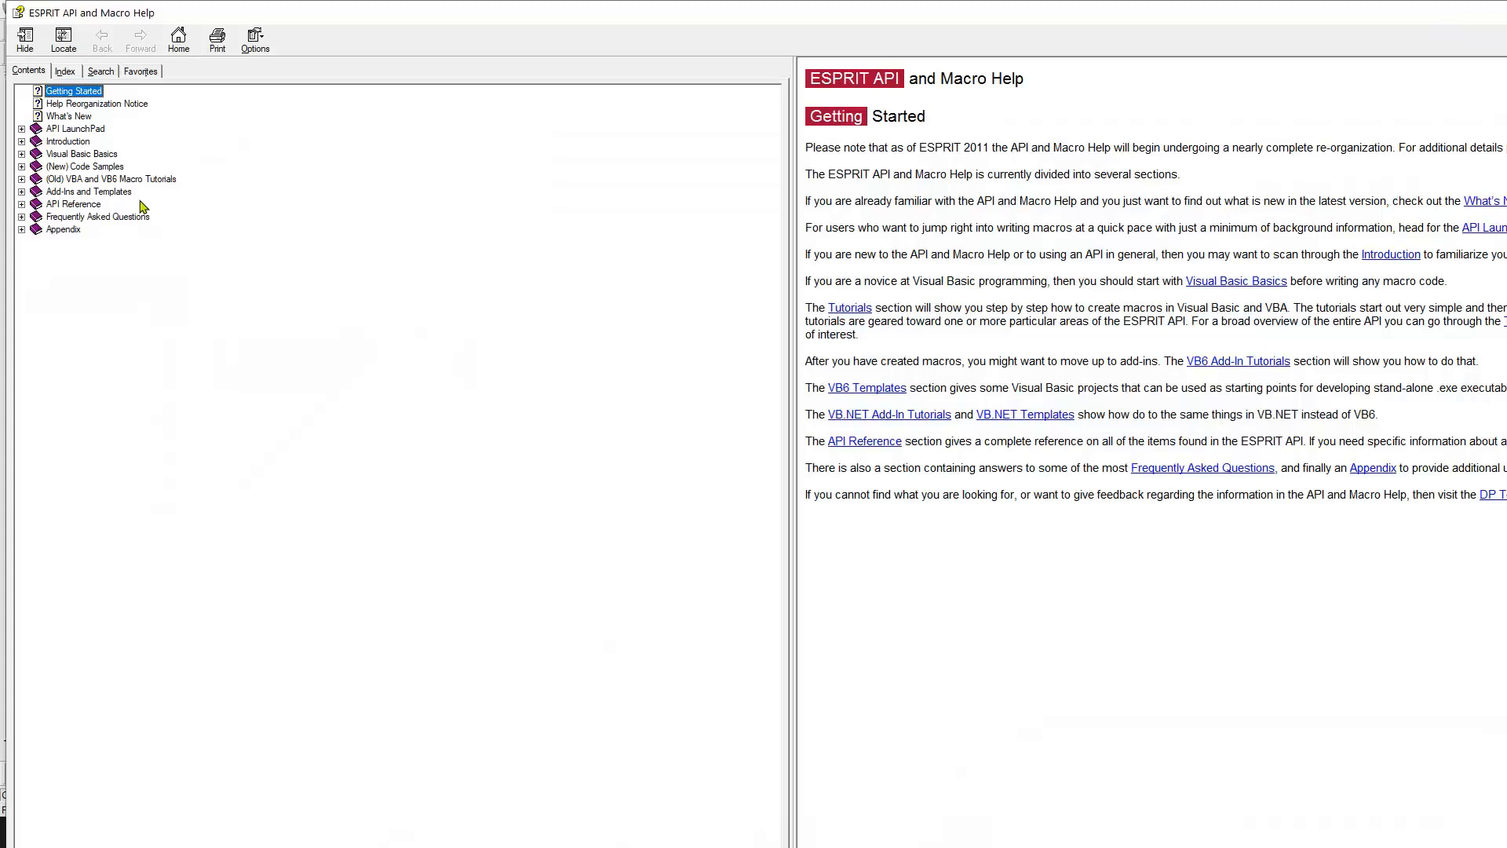
pyautogui.click(22, 179)
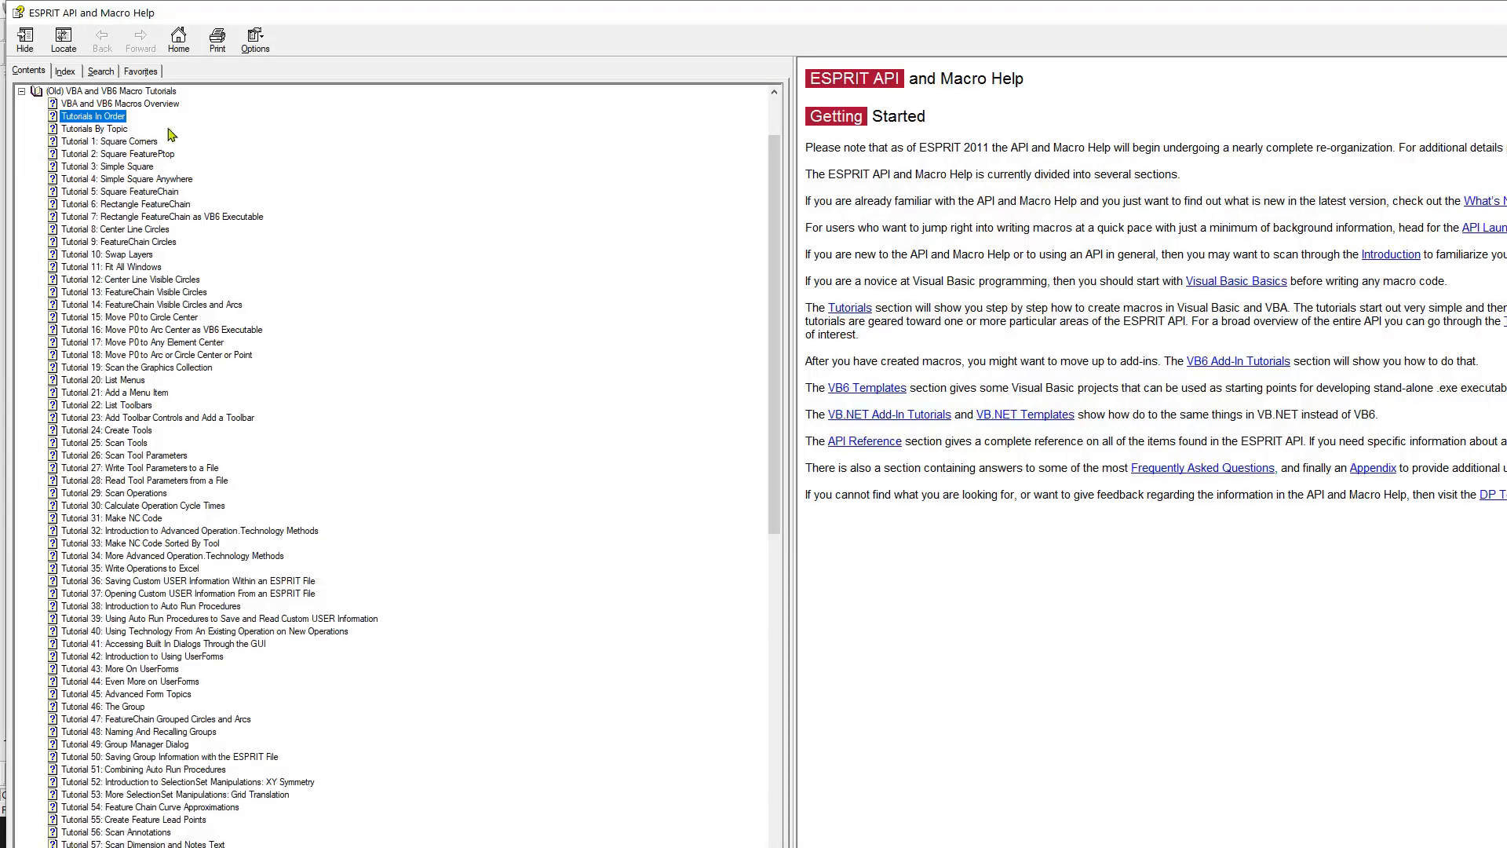
pyautogui.click(113, 117)
pyautogui.scroll(3, 112, 125)
pyautogui.click(22, 178)
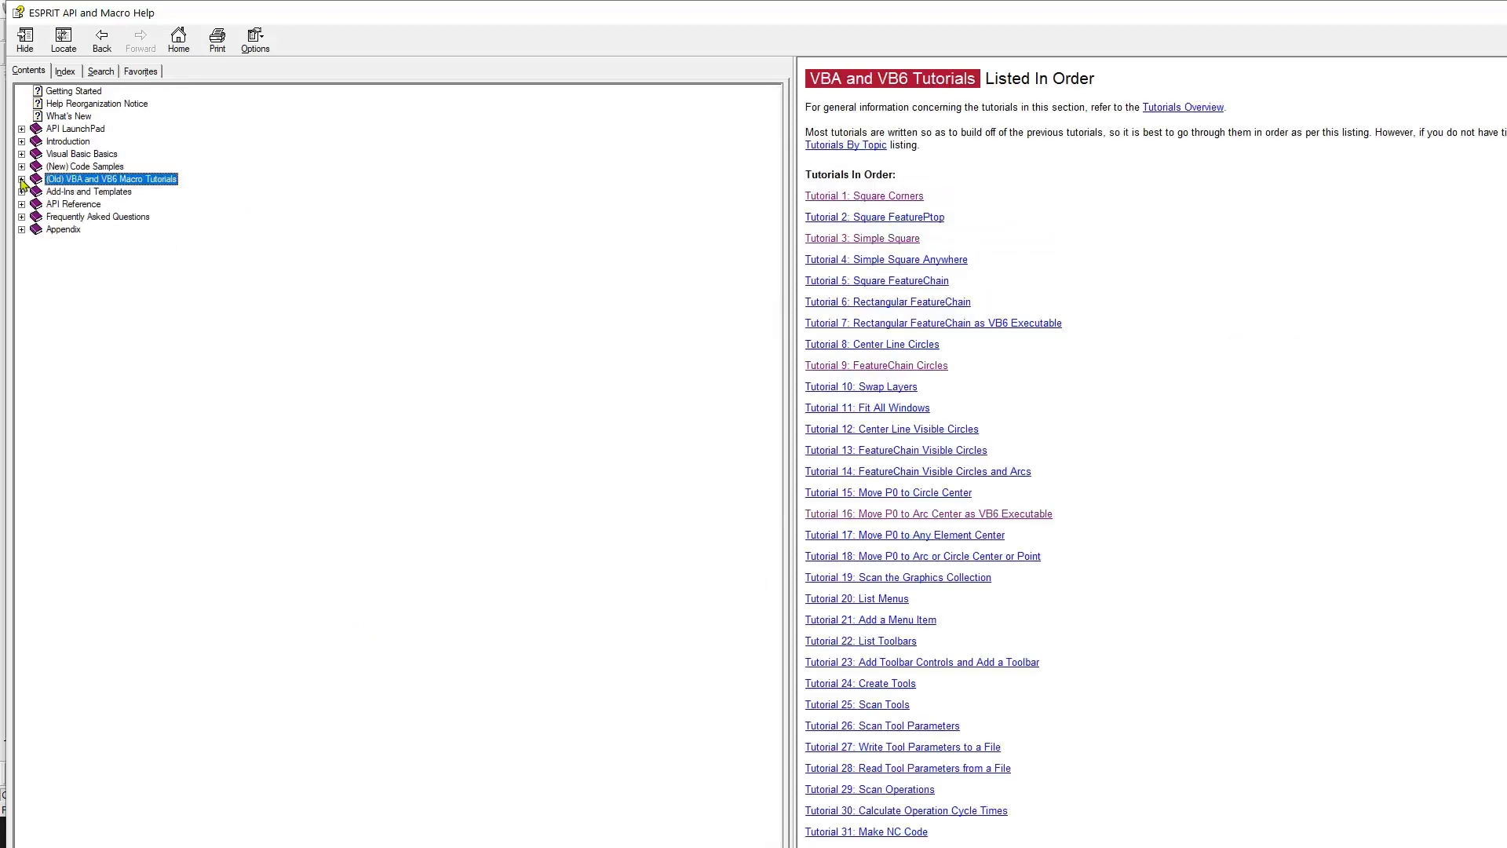
# - View What's New and the LaunchPad 1 topic "1A: The Pursuit of API-ness" in the help, and minimize its window
pyautogui.click(22, 128)
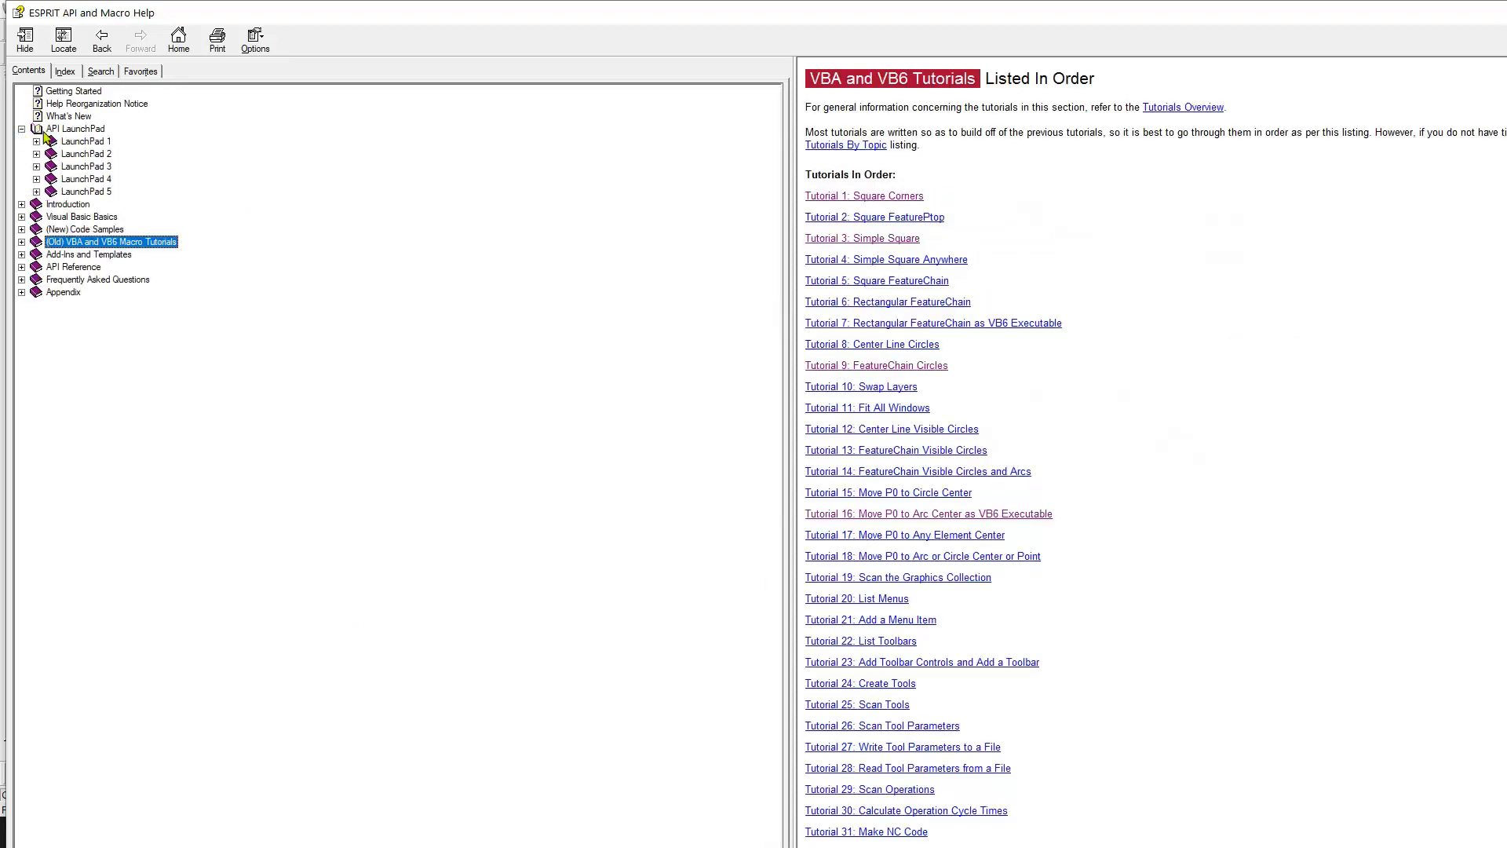
pyautogui.click(84, 94)
pyautogui.click(79, 116)
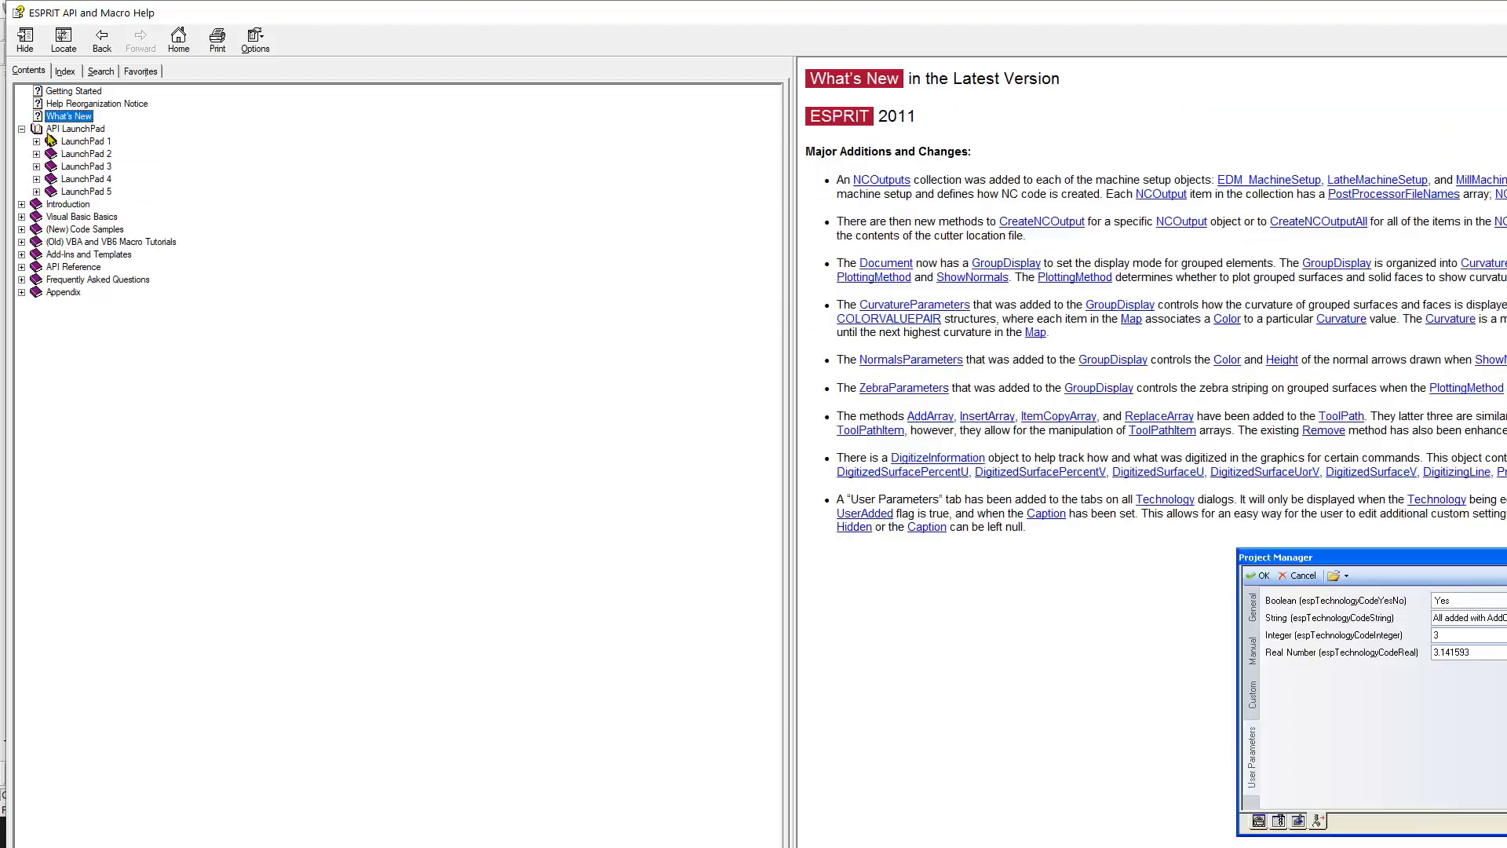
pyautogui.click(49, 143)
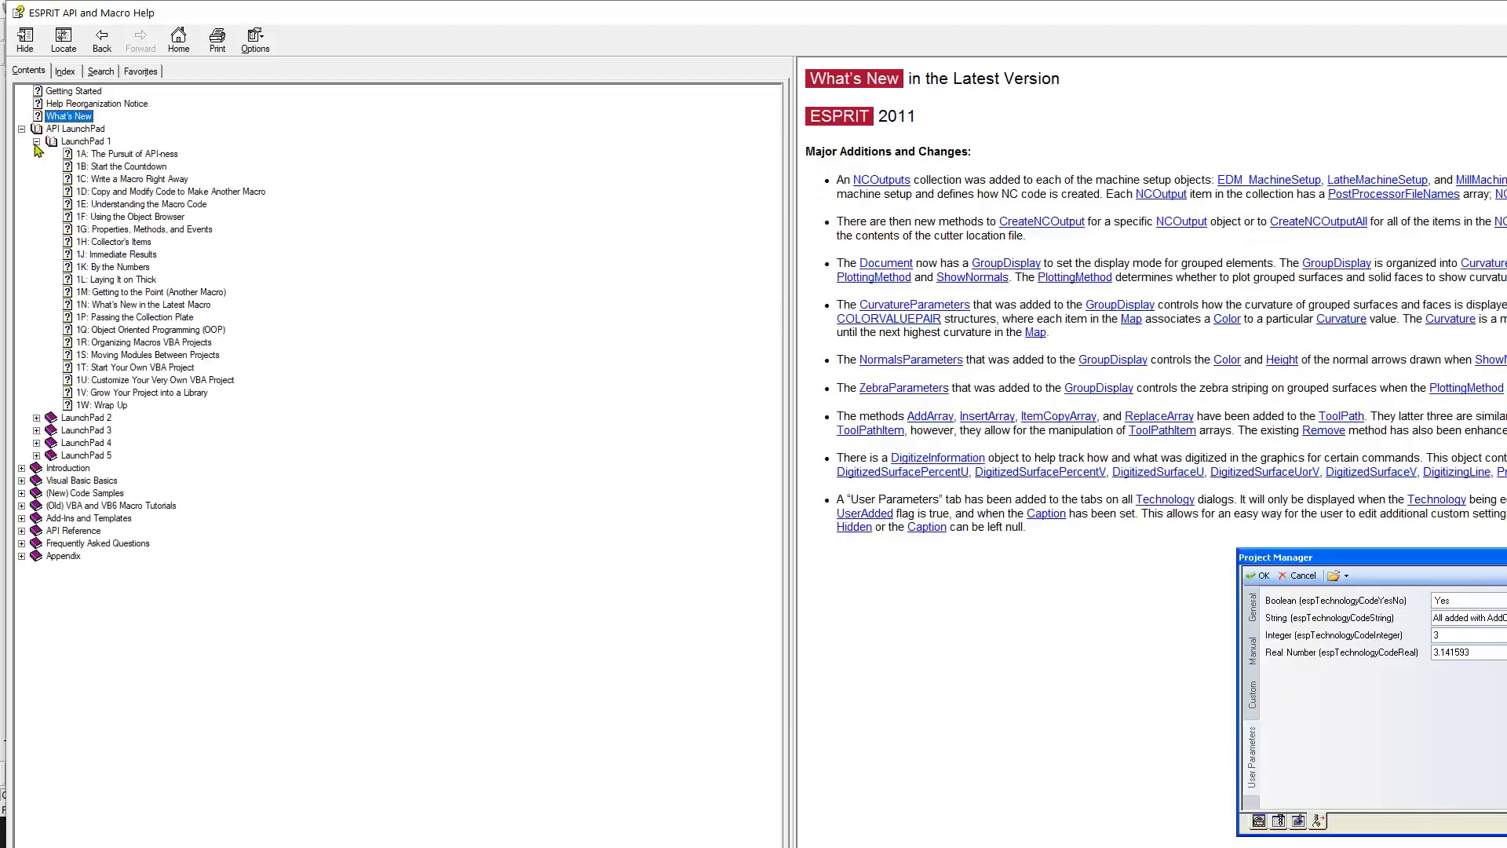
pyautogui.click(109, 157)
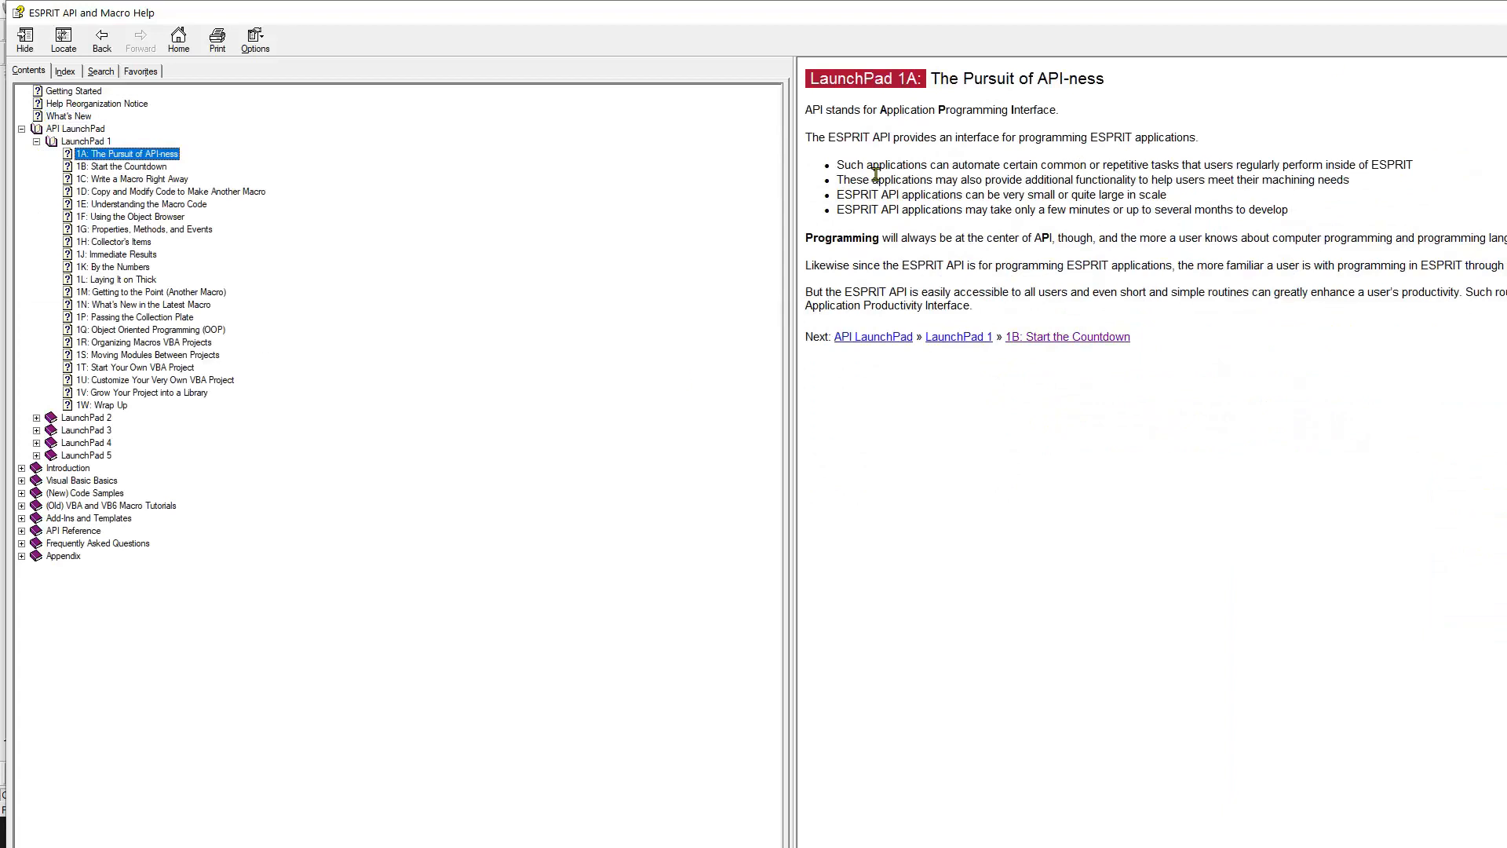
pyautogui.moveTo(1299, 16); pyautogui.dragTo(638, 161)
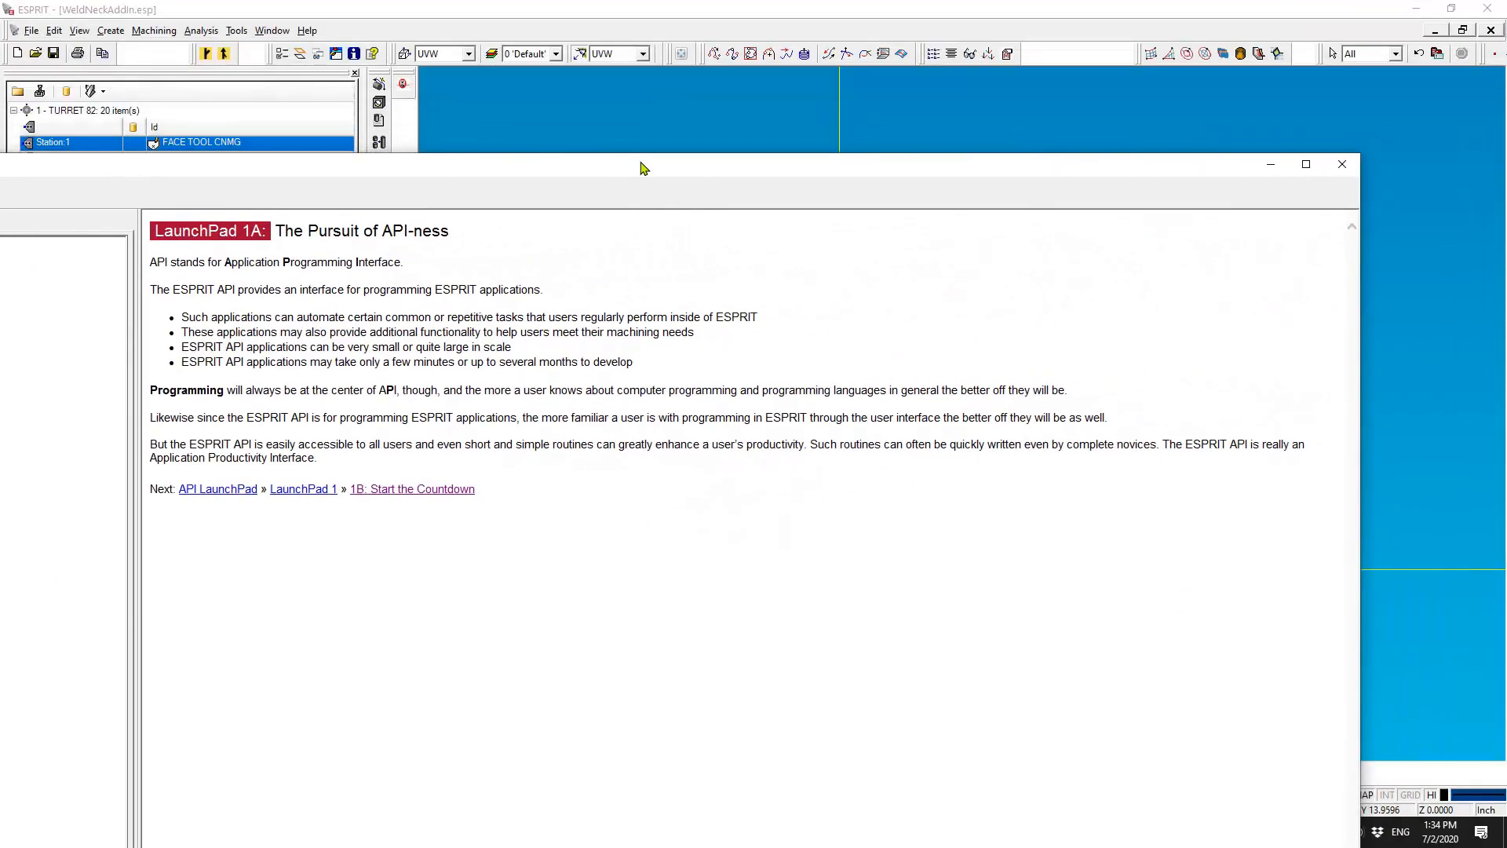
pyautogui.click(1274, 164)
pyautogui.scroll(3, 851, 380)
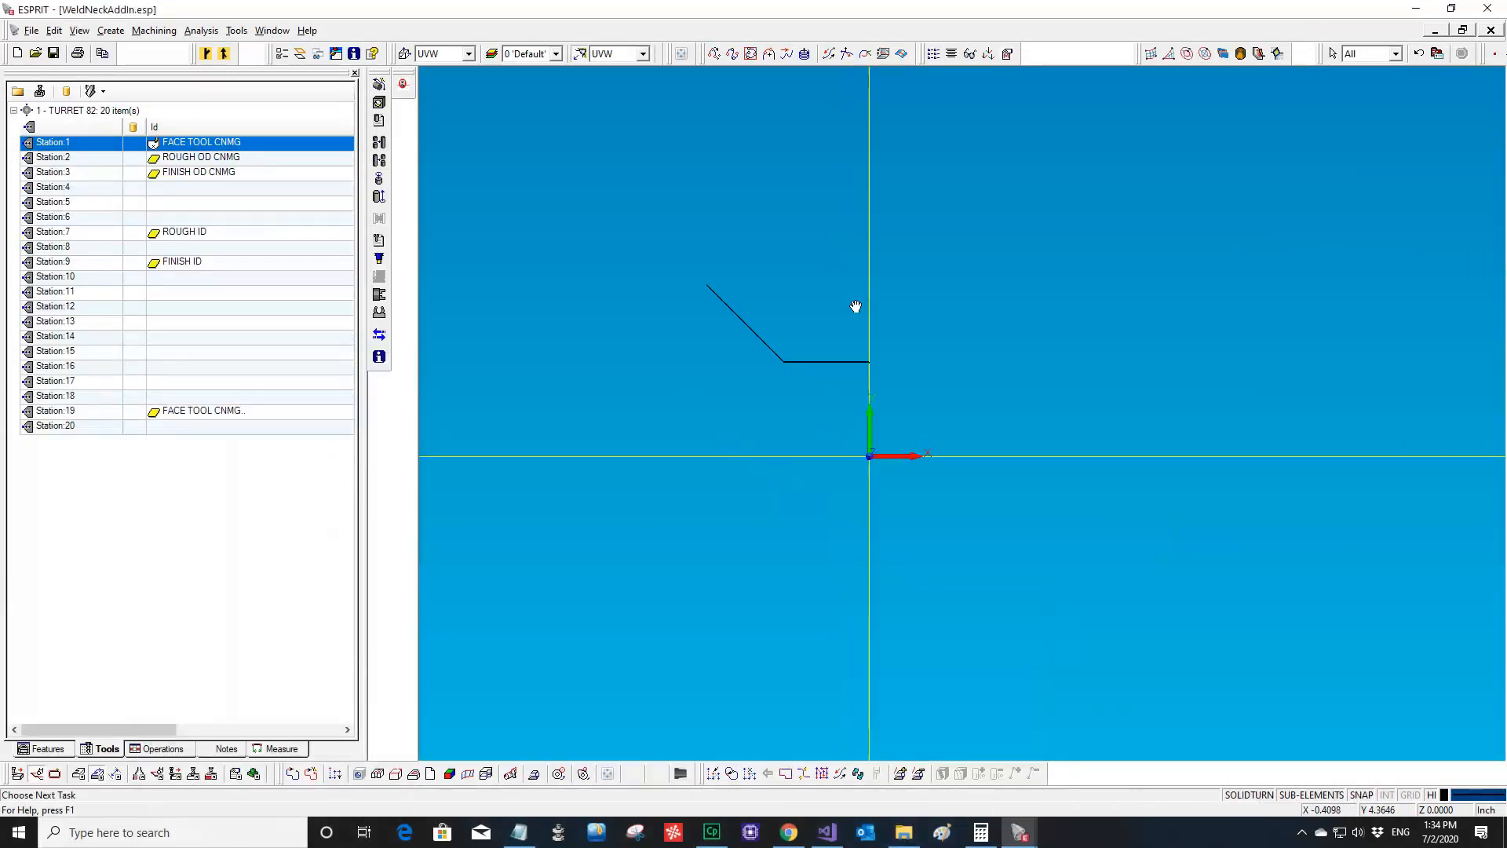
pyautogui.scroll(1, 812, 402)
pyautogui.scroll(1, 790, 265)
pyautogui.moveTo(791, 266); pyautogui.dragTo(821, 335, button='middle')
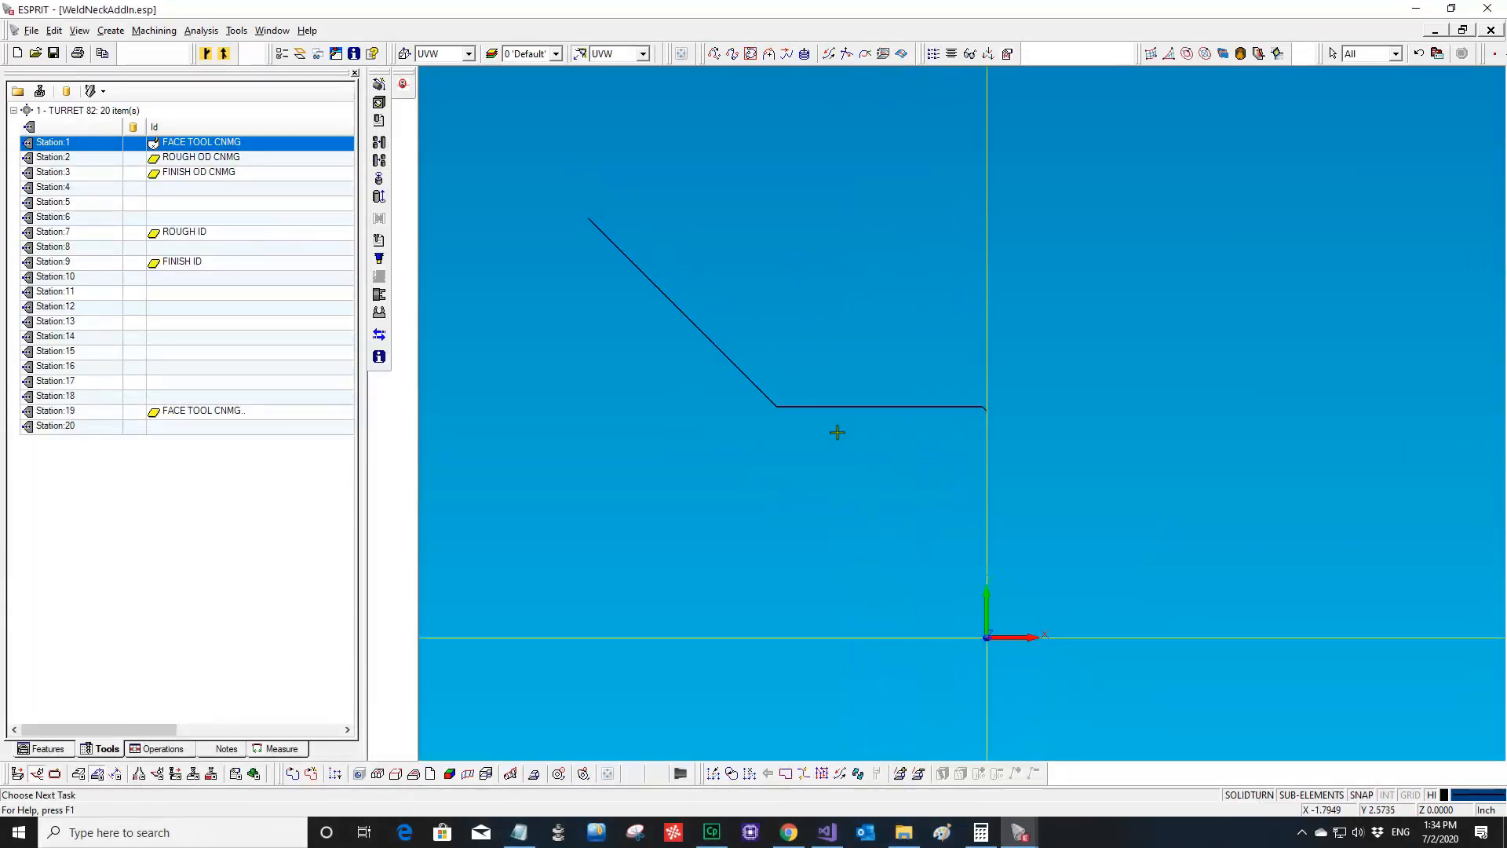
pyautogui.scroll(-2, 733, 587)
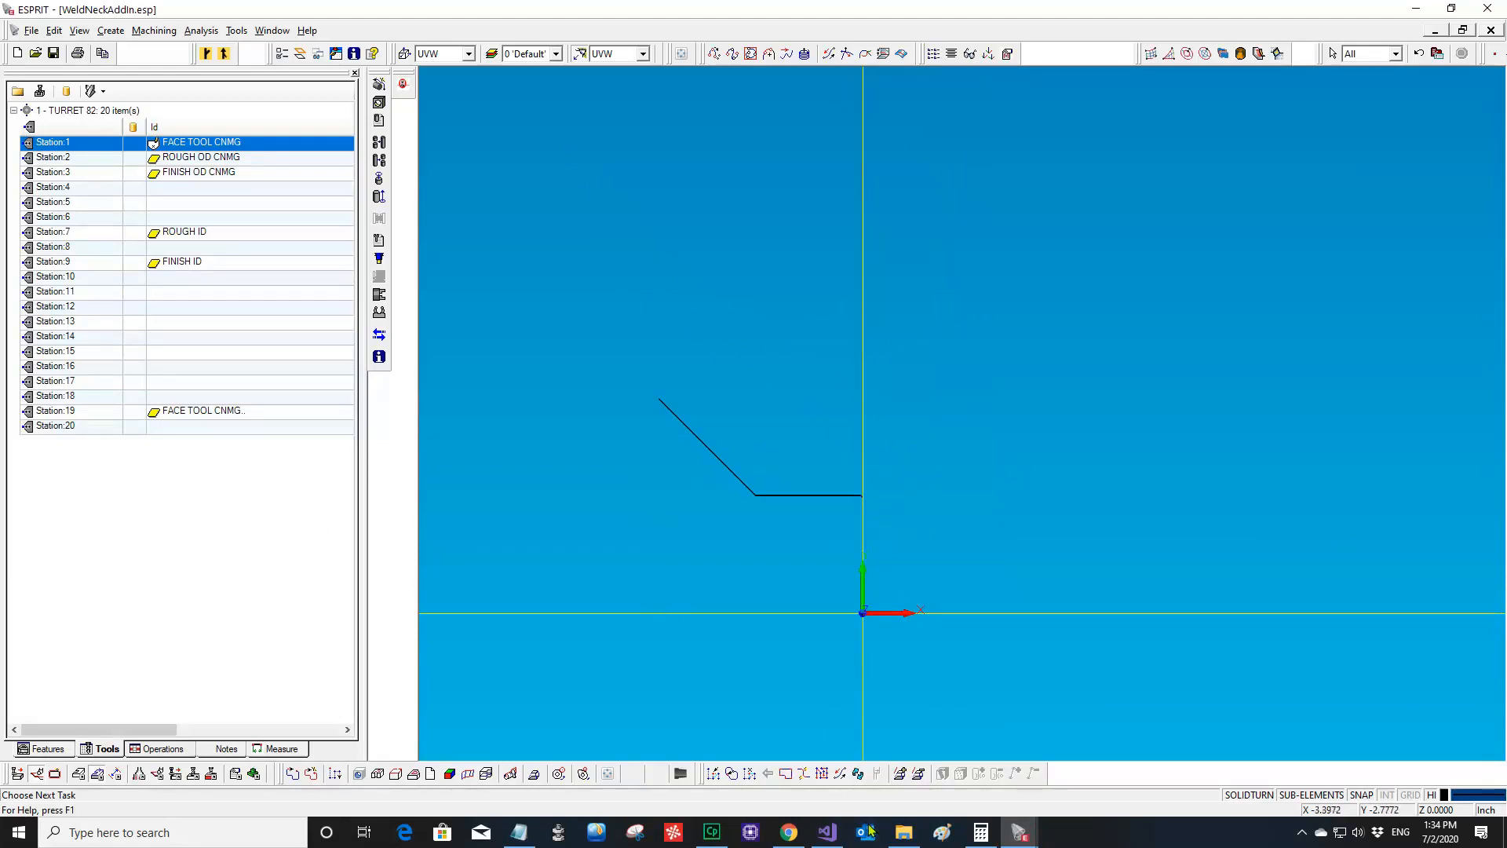
# - Switch to File Explorer, examine the preview of Weldneck Table.xlsx in the Western Forge folder with the panes resized, and return to ESPRIT
pyautogui.click(904, 832)
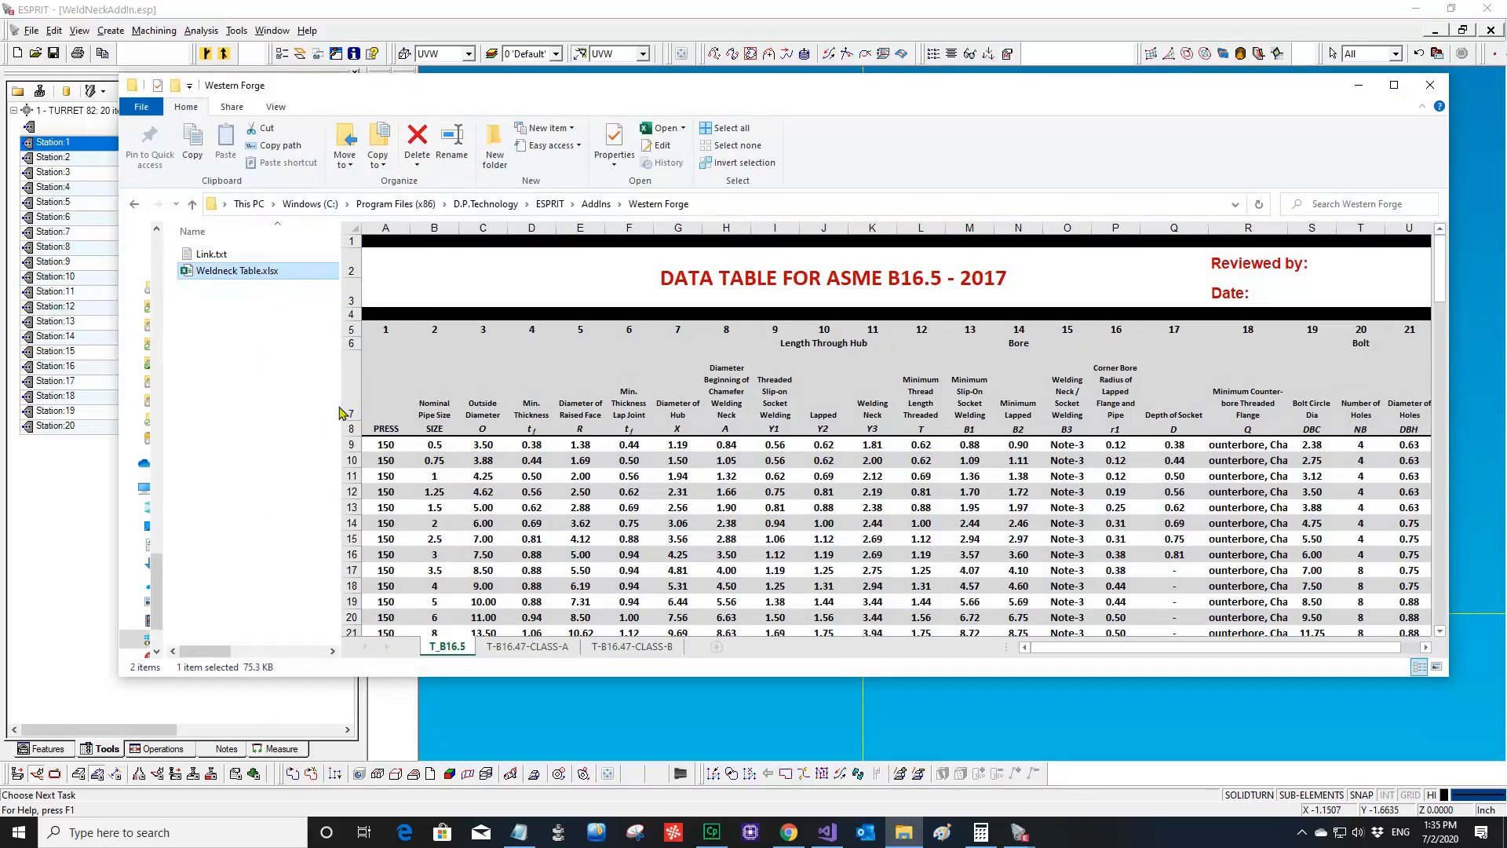
pyautogui.moveTo(339, 412); pyautogui.dragTo(995, 426)
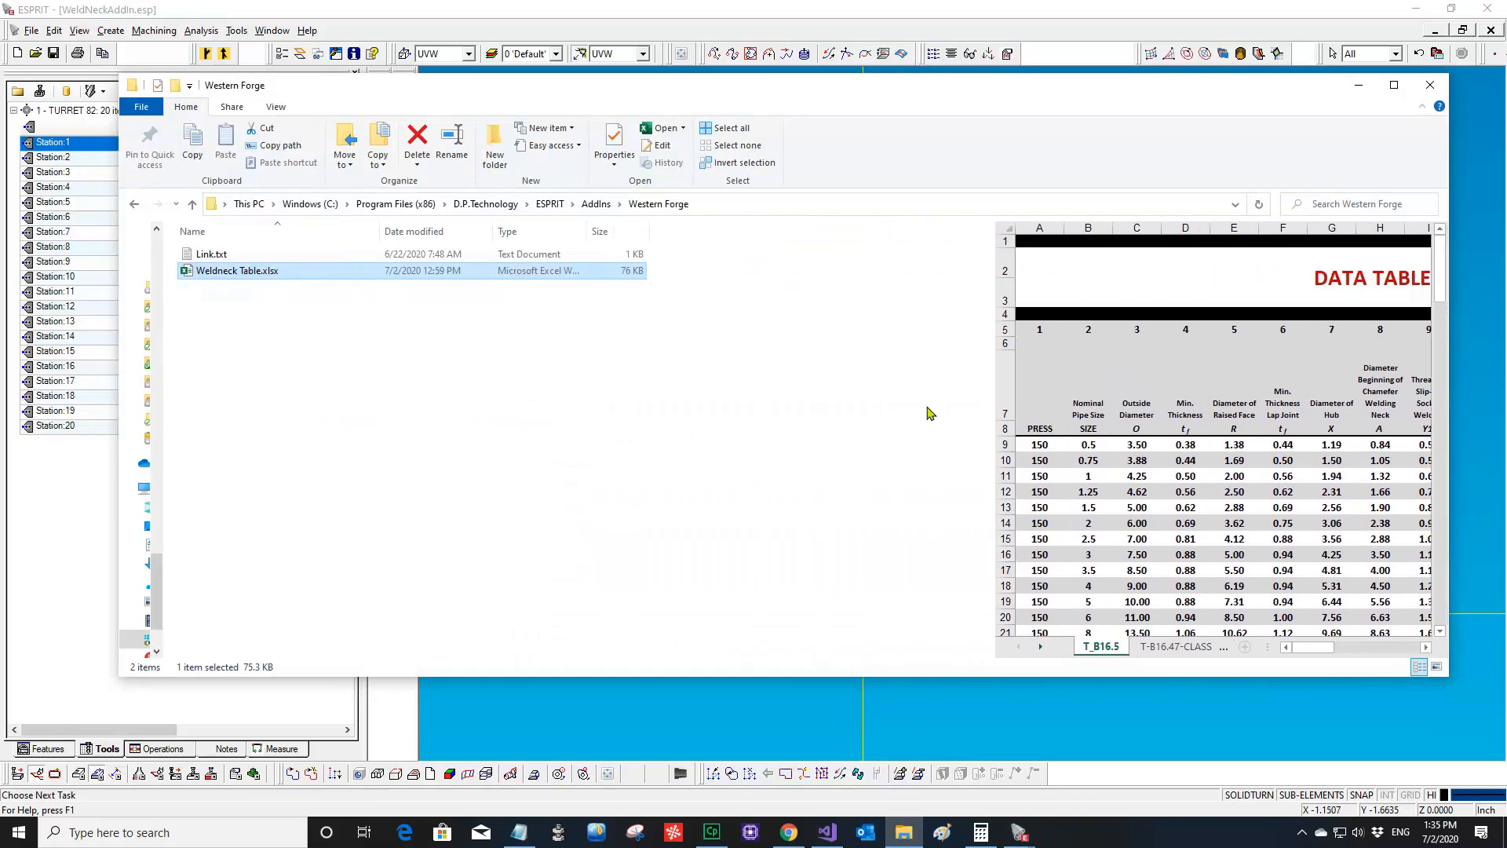
pyautogui.moveTo(546, 99); pyautogui.dragTo(505, 156)
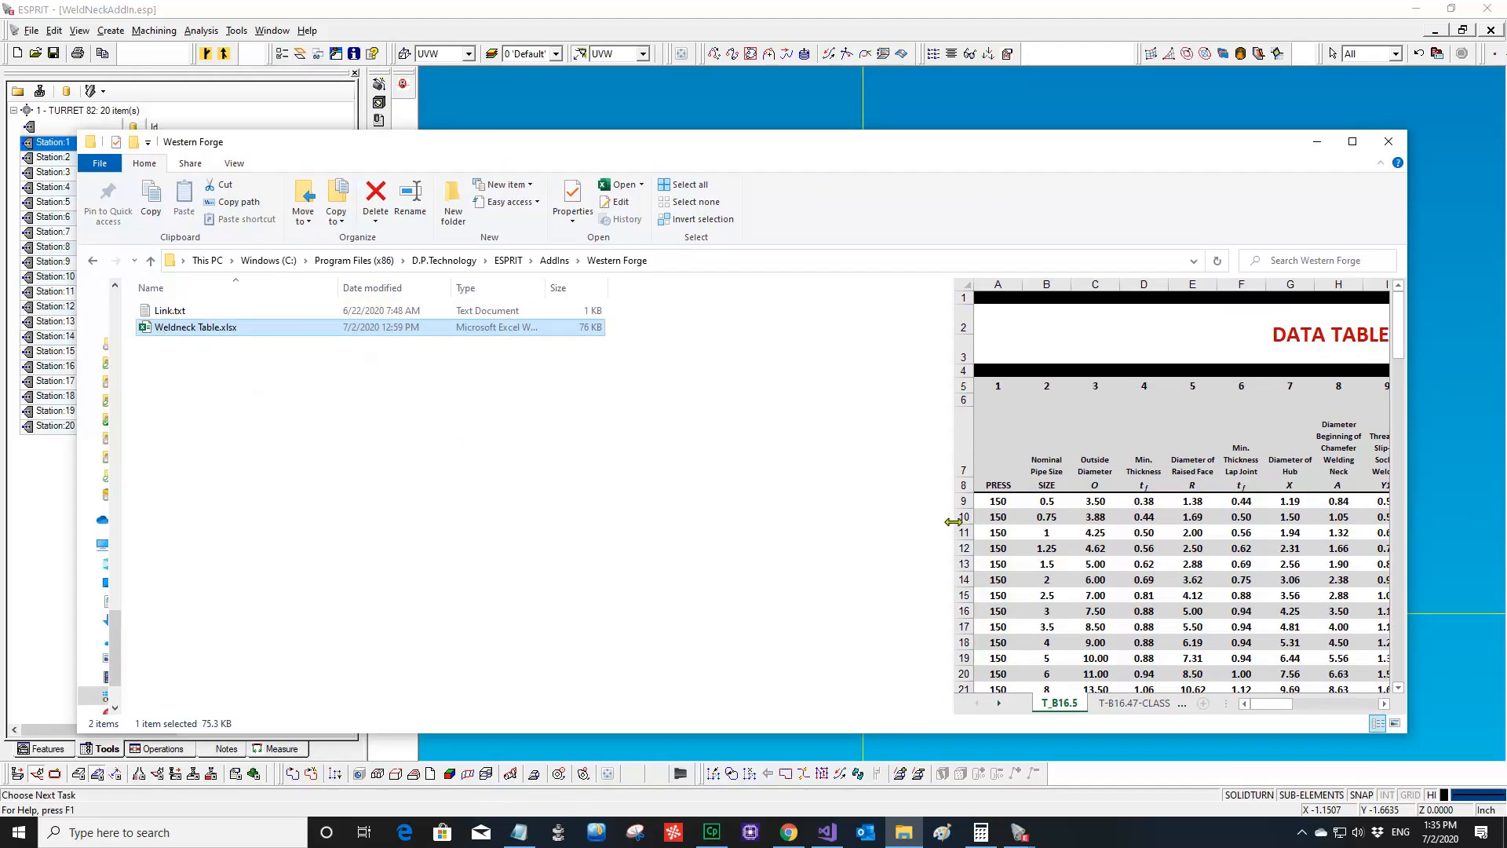
pyautogui.moveTo(952, 523); pyautogui.dragTo(722, 526)
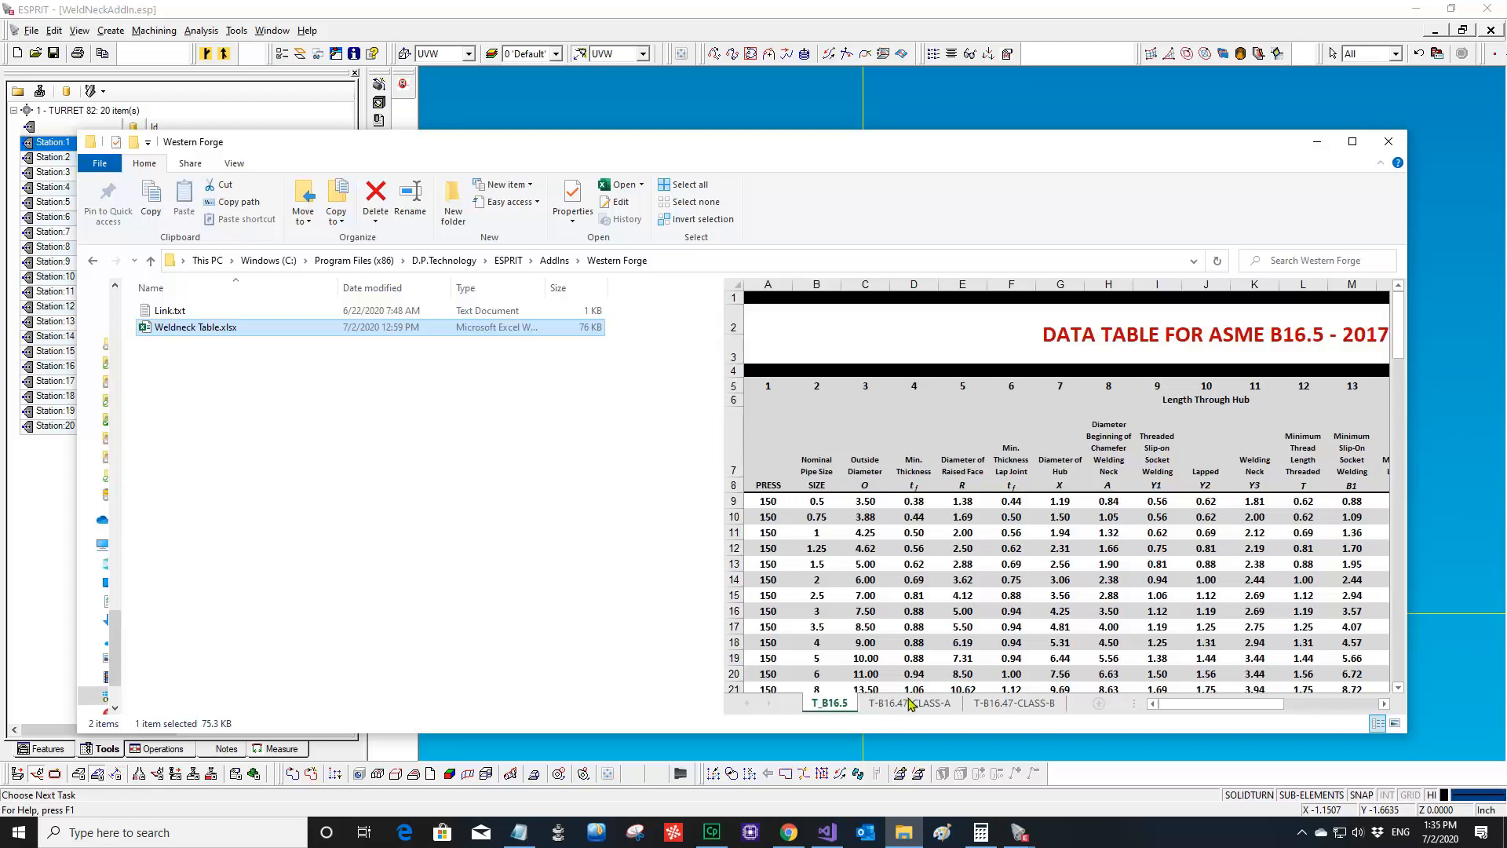
pyautogui.click(56, 509)
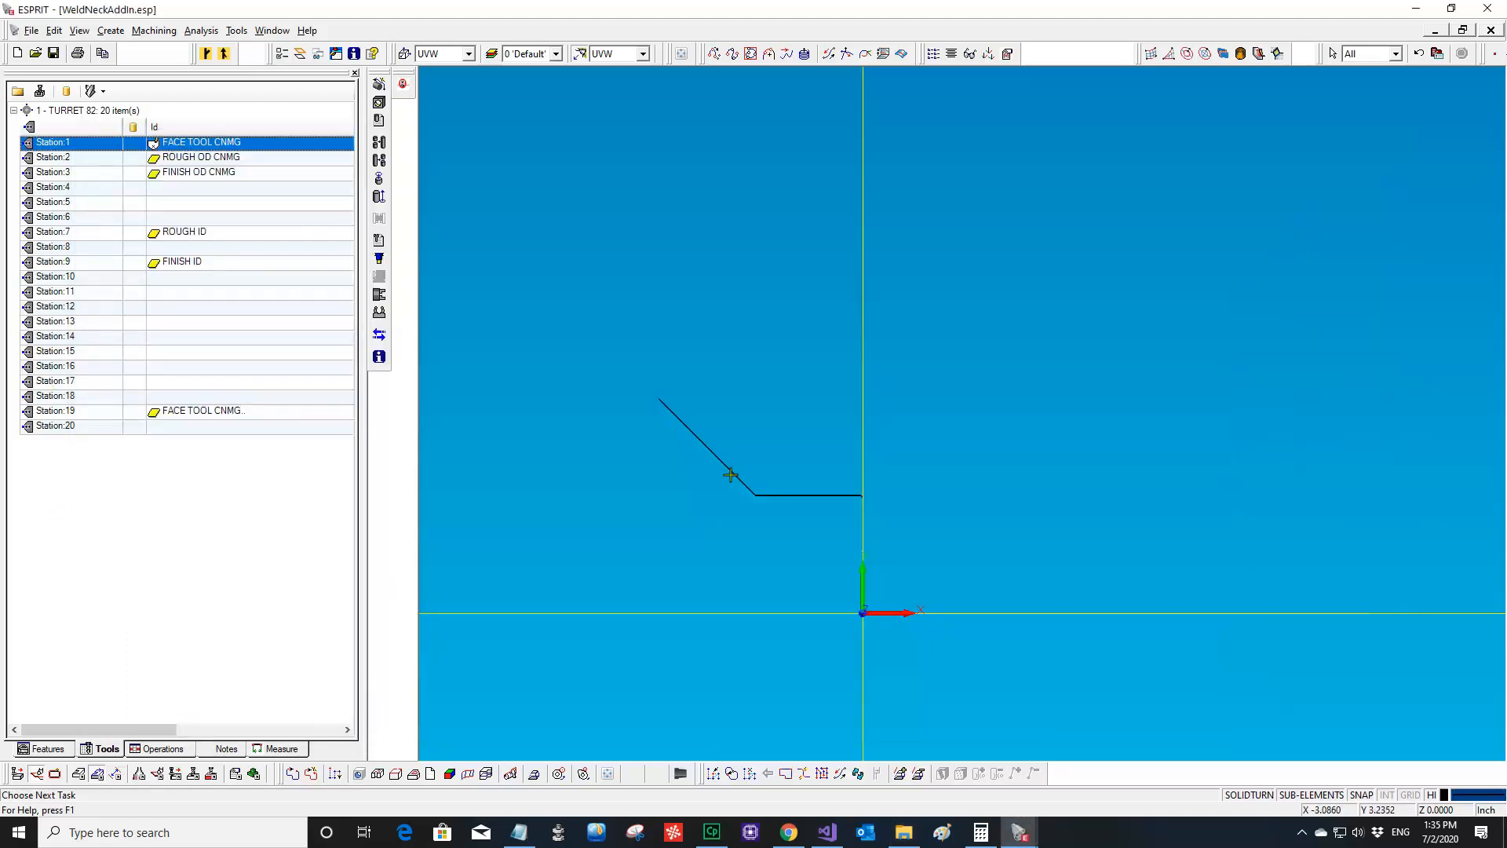
# - Delete the existing profile lines from the graphics area
pyautogui.moveTo(662, 379); pyautogui.dragTo(1092, 645)
pyautogui.rightClick(588, 303)
pyautogui.click(618, 326)
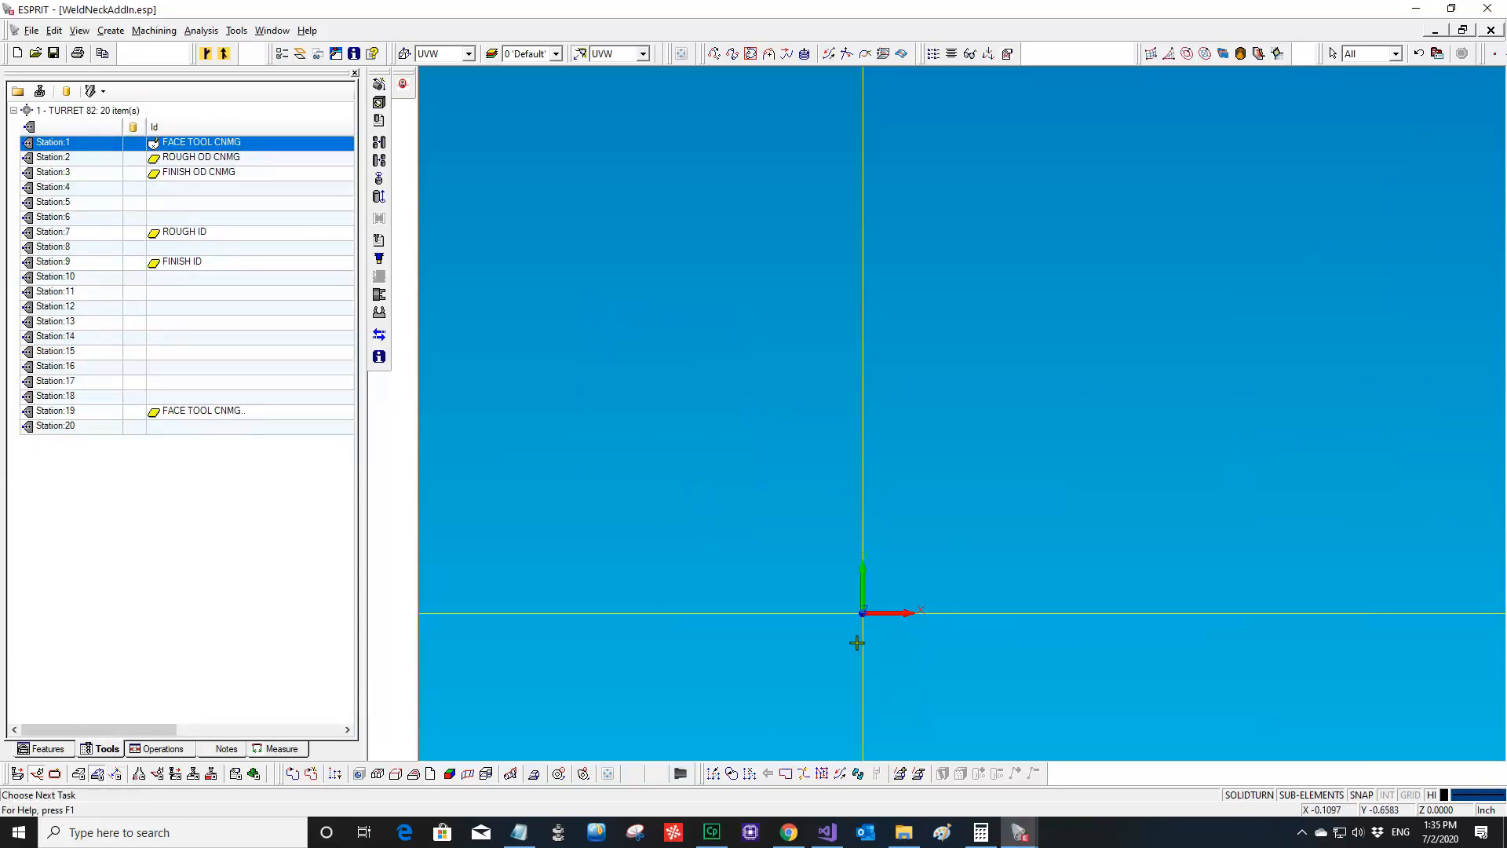
# - Minimize the Western Forge folder window and launch the weld neck add-in's stock form, placing it over the graphics area
pyautogui.click(904, 835)
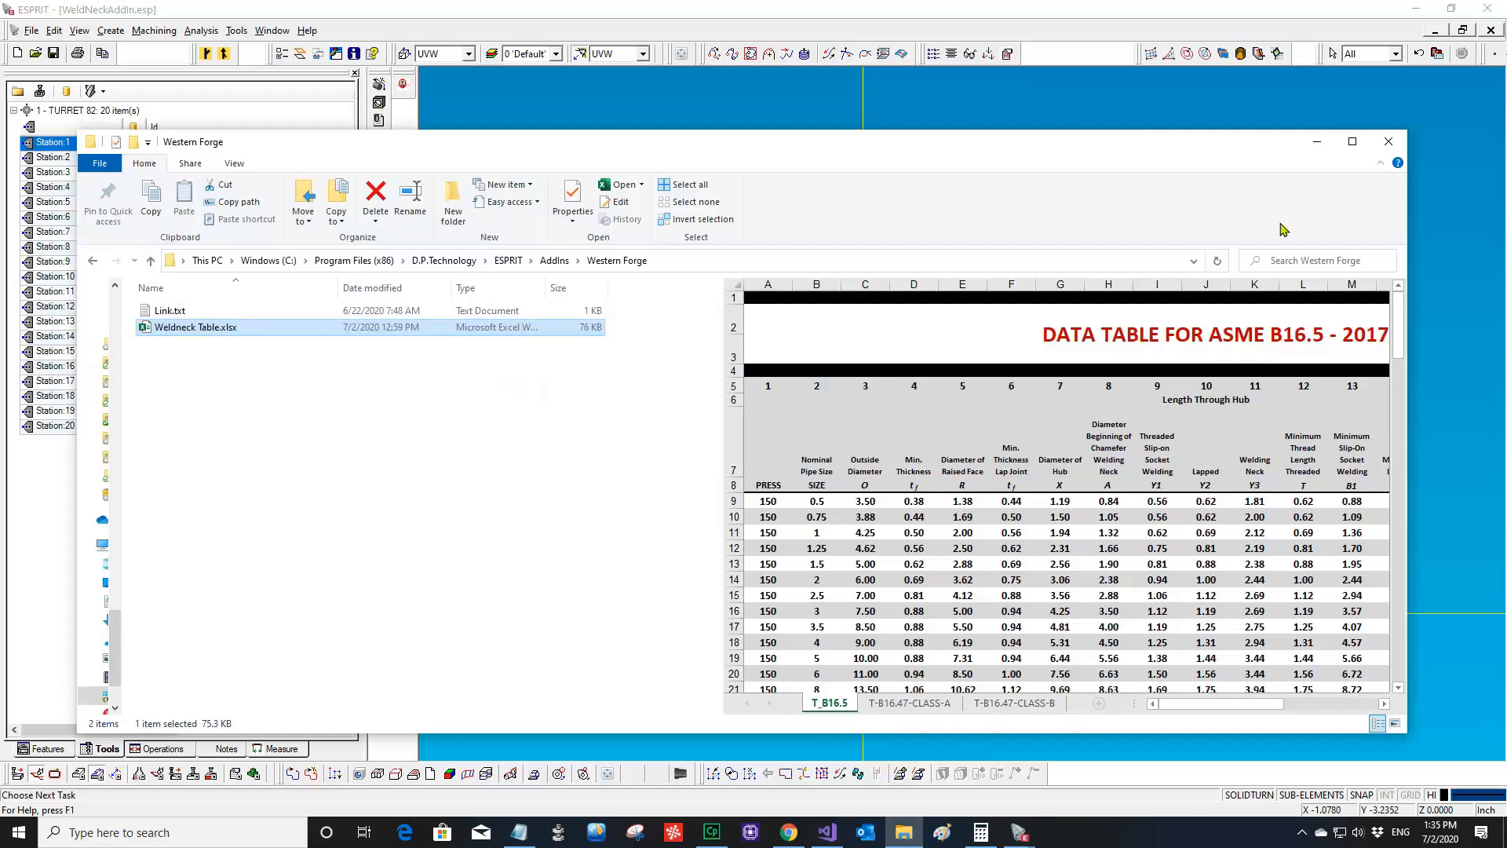
pyautogui.click(1317, 141)
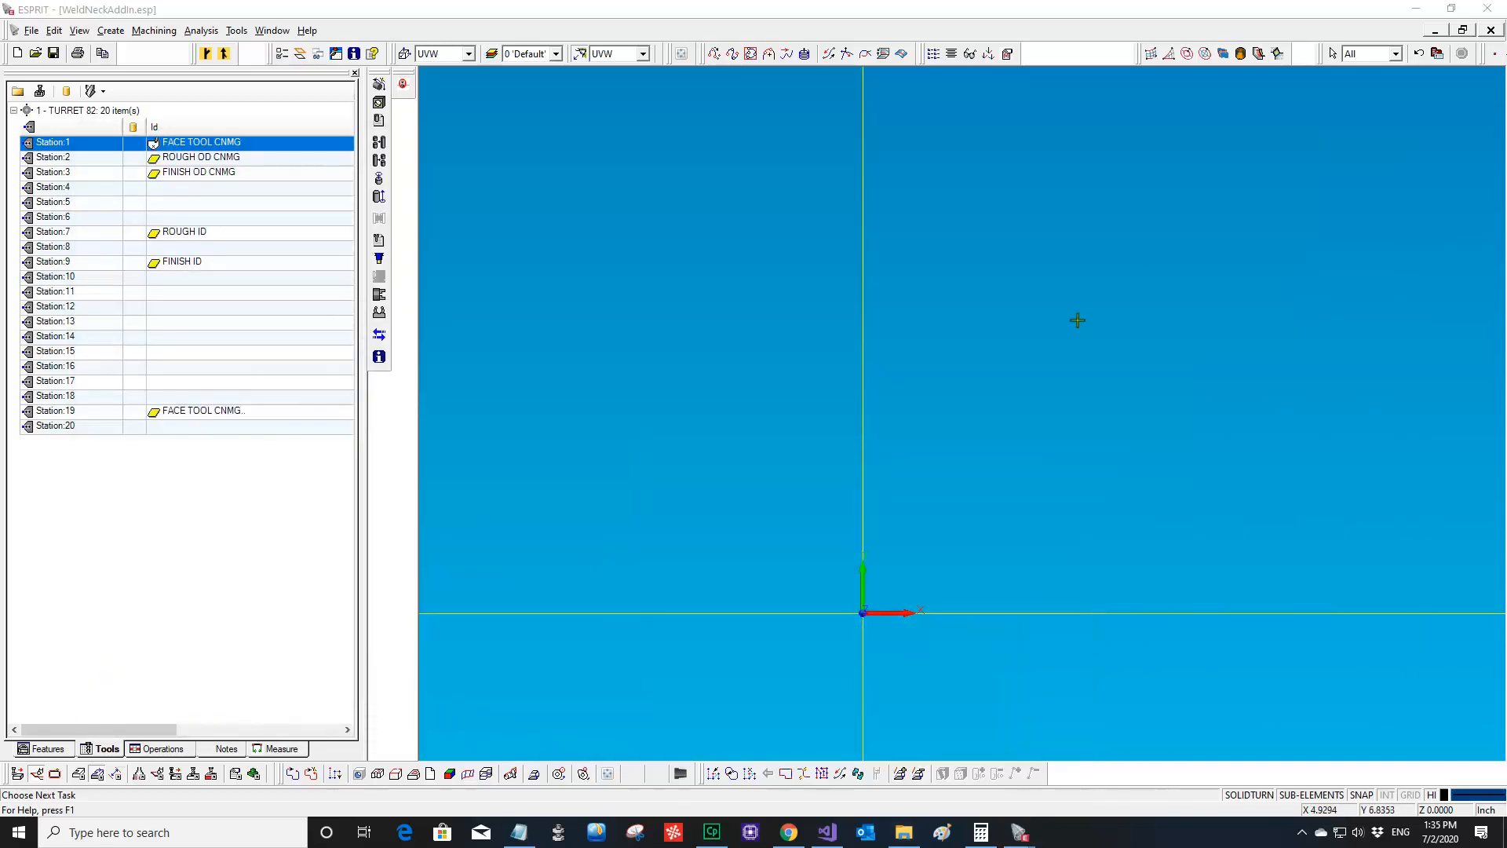
pyautogui.click(628, 774)
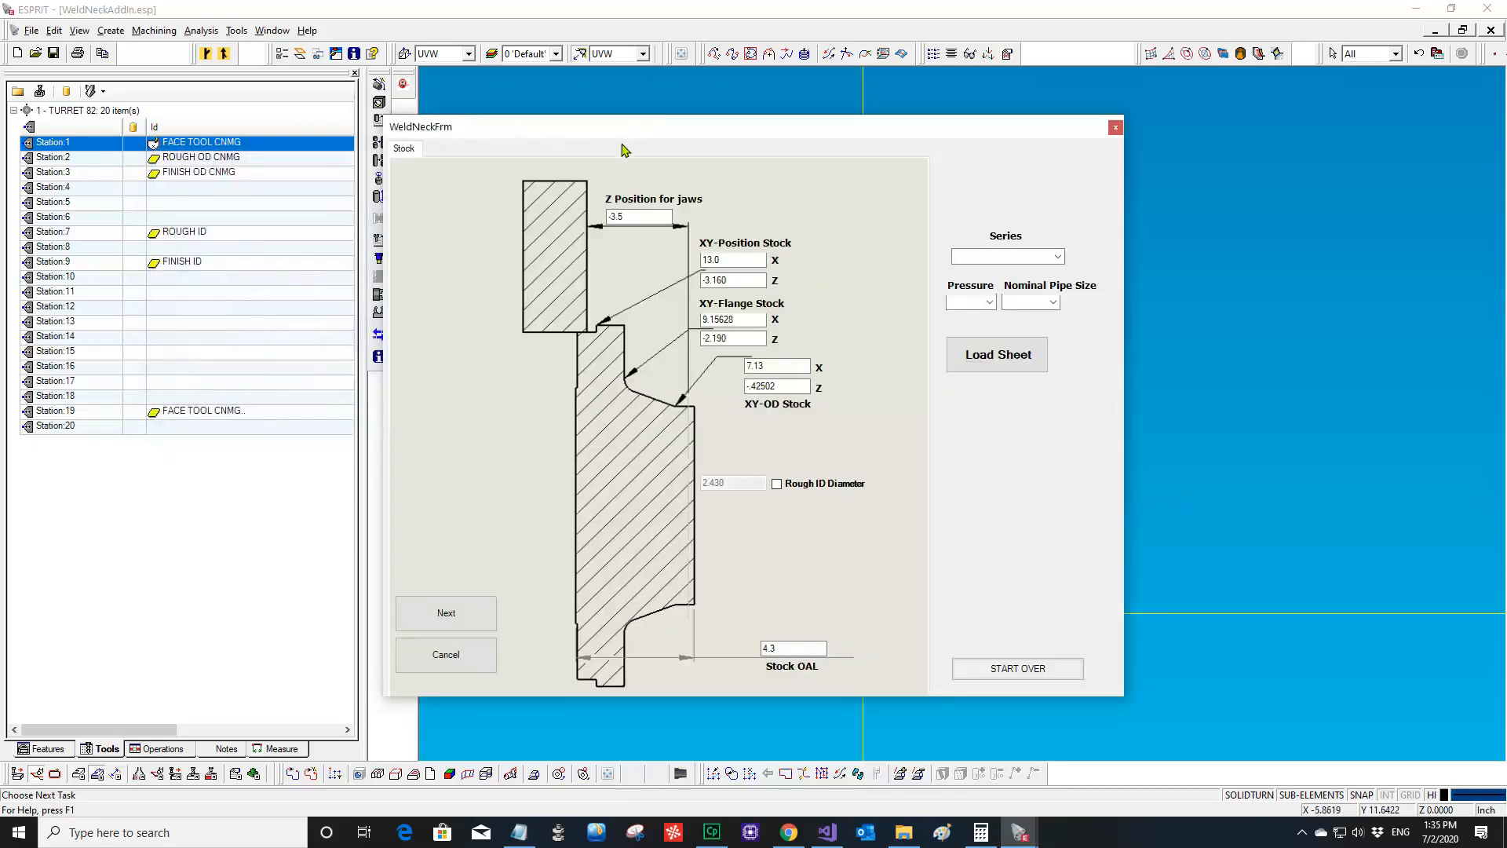
pyautogui.moveTo(623, 133); pyautogui.dragTo(602, 107)
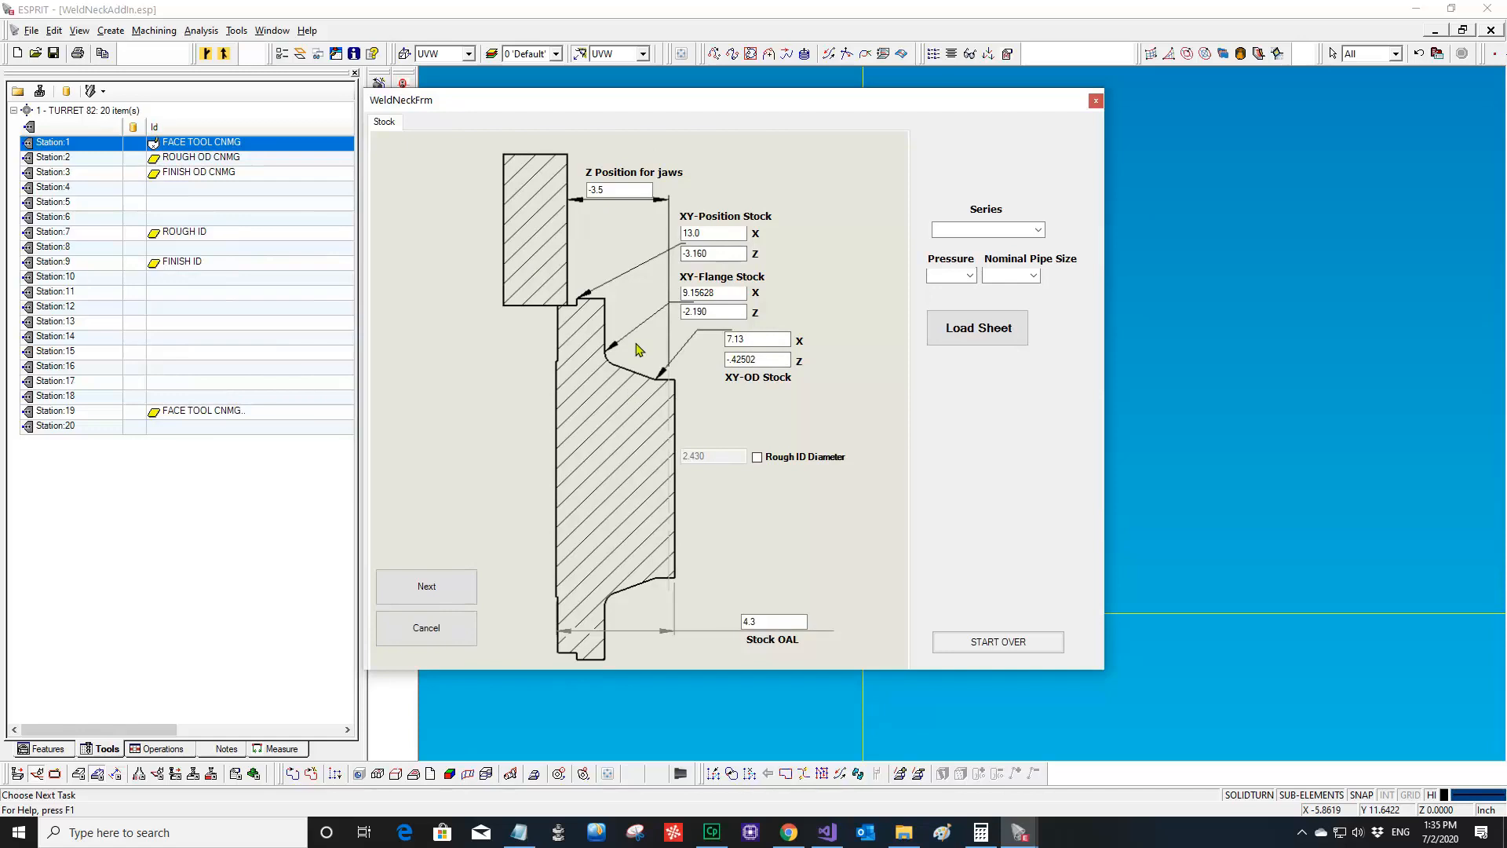
# - Choose the T_B16.5 series for the weld neck flange and load its data sheet
pyautogui.click(627, 190)
pyautogui.click(704, 233)
pyautogui.click(1038, 230)
pyautogui.click(1039, 230)
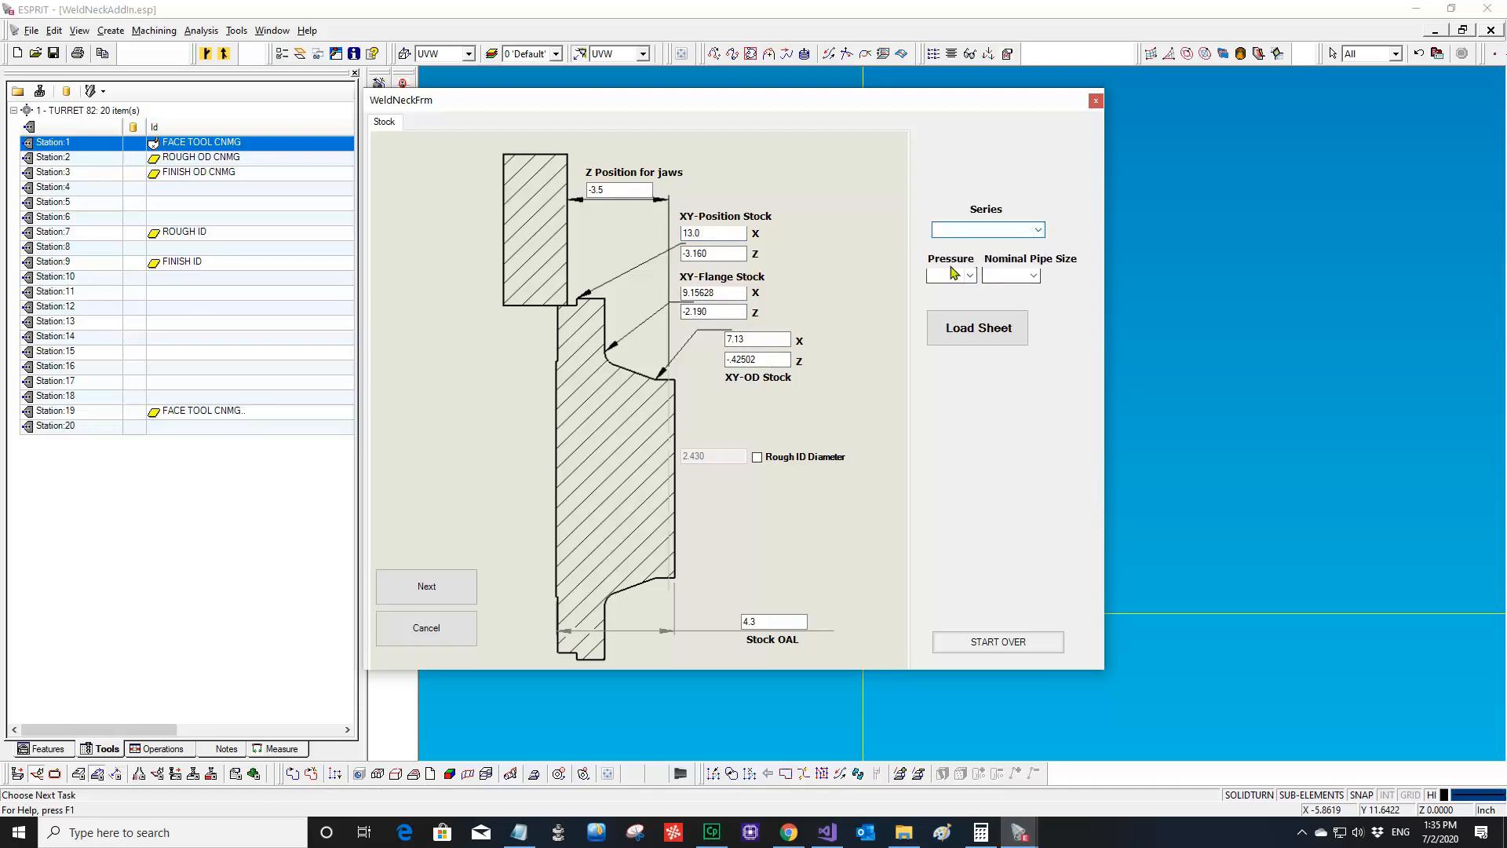
pyautogui.click(973, 276)
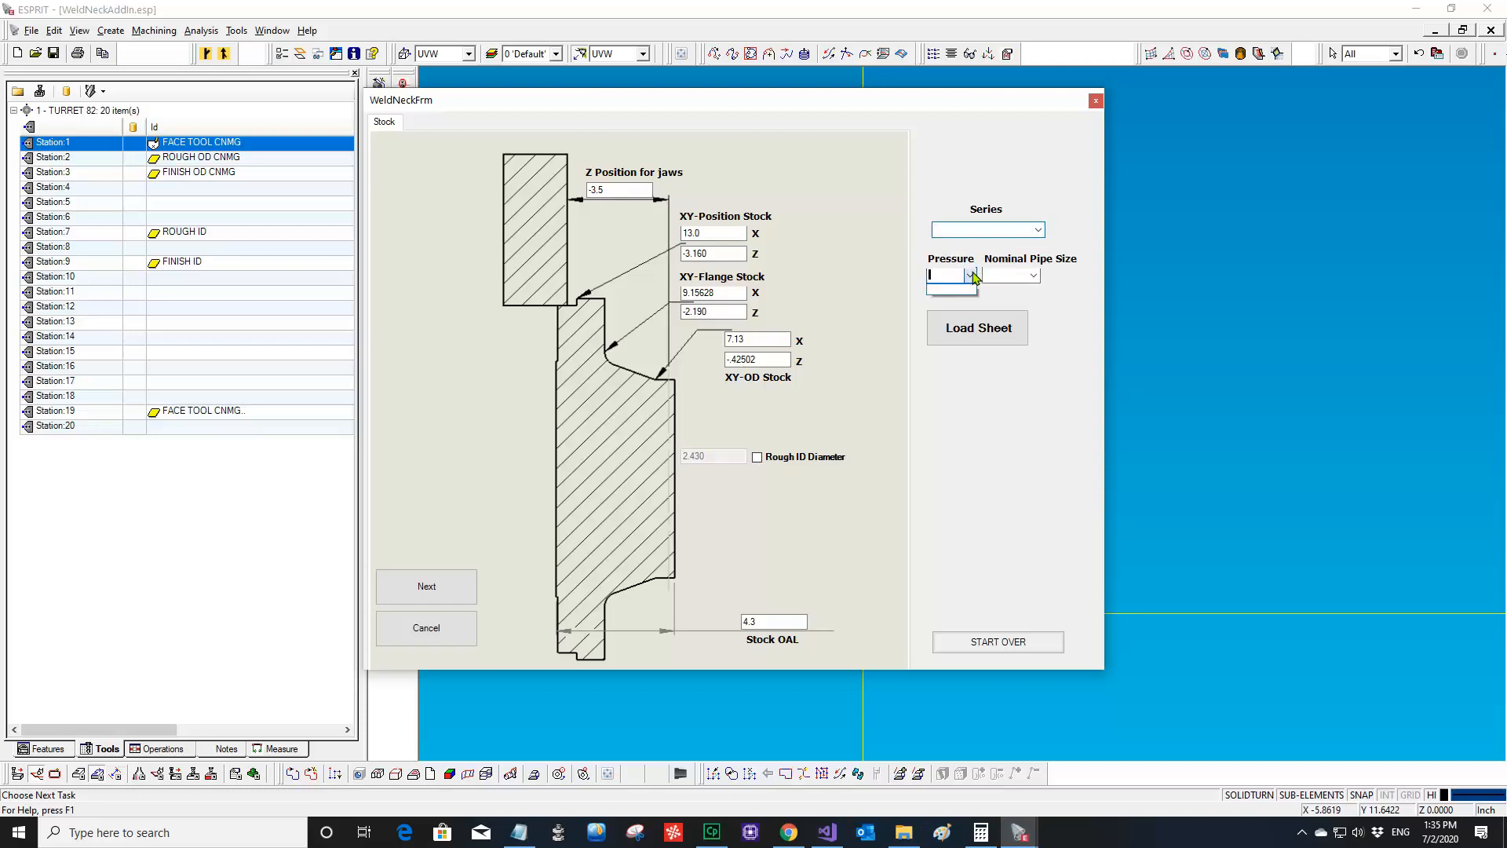
pyautogui.click(1036, 244)
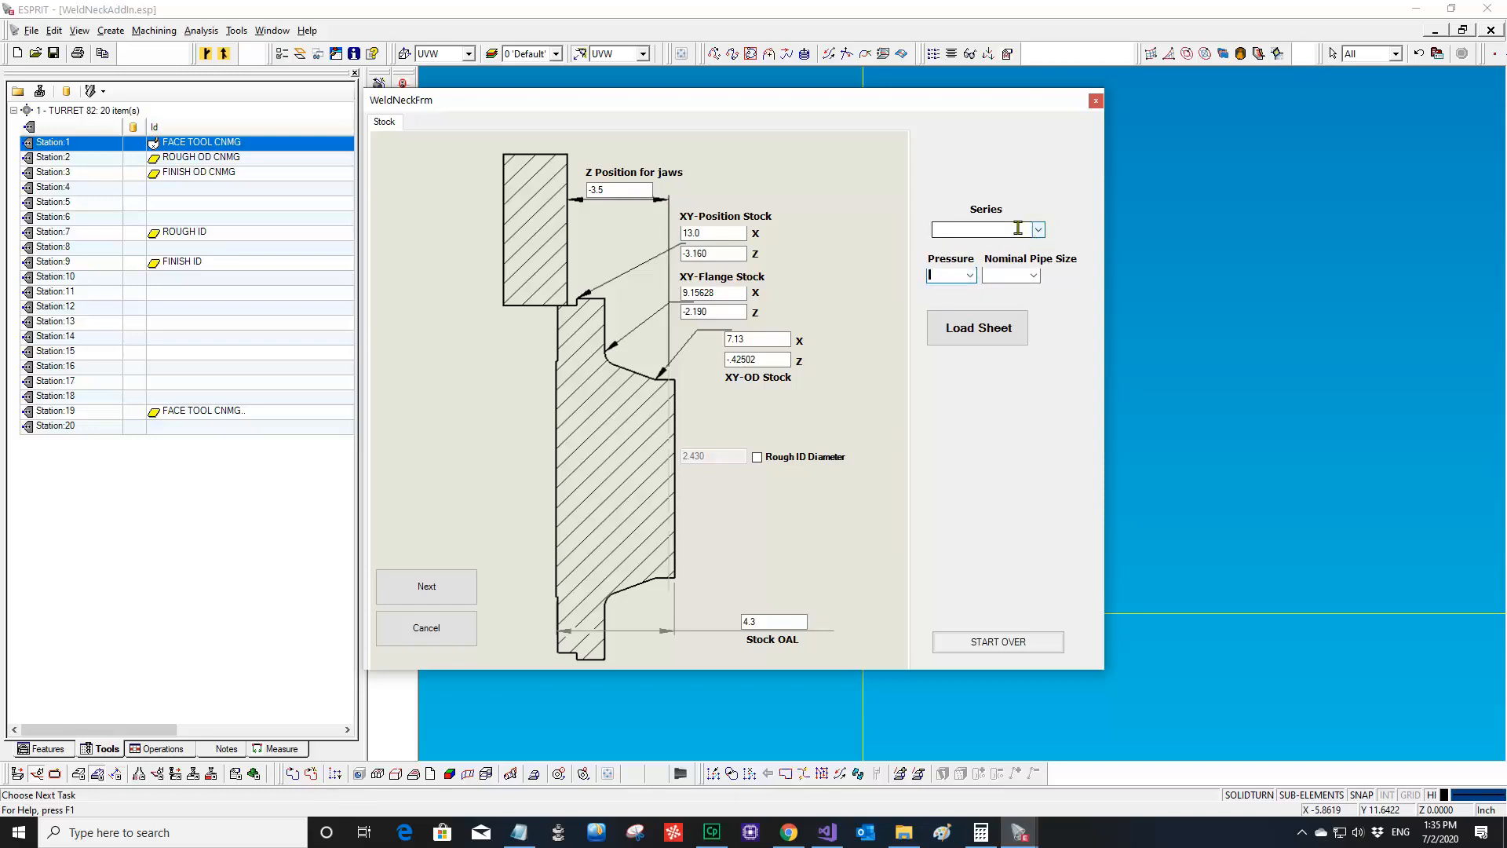
pyautogui.click(1037, 230)
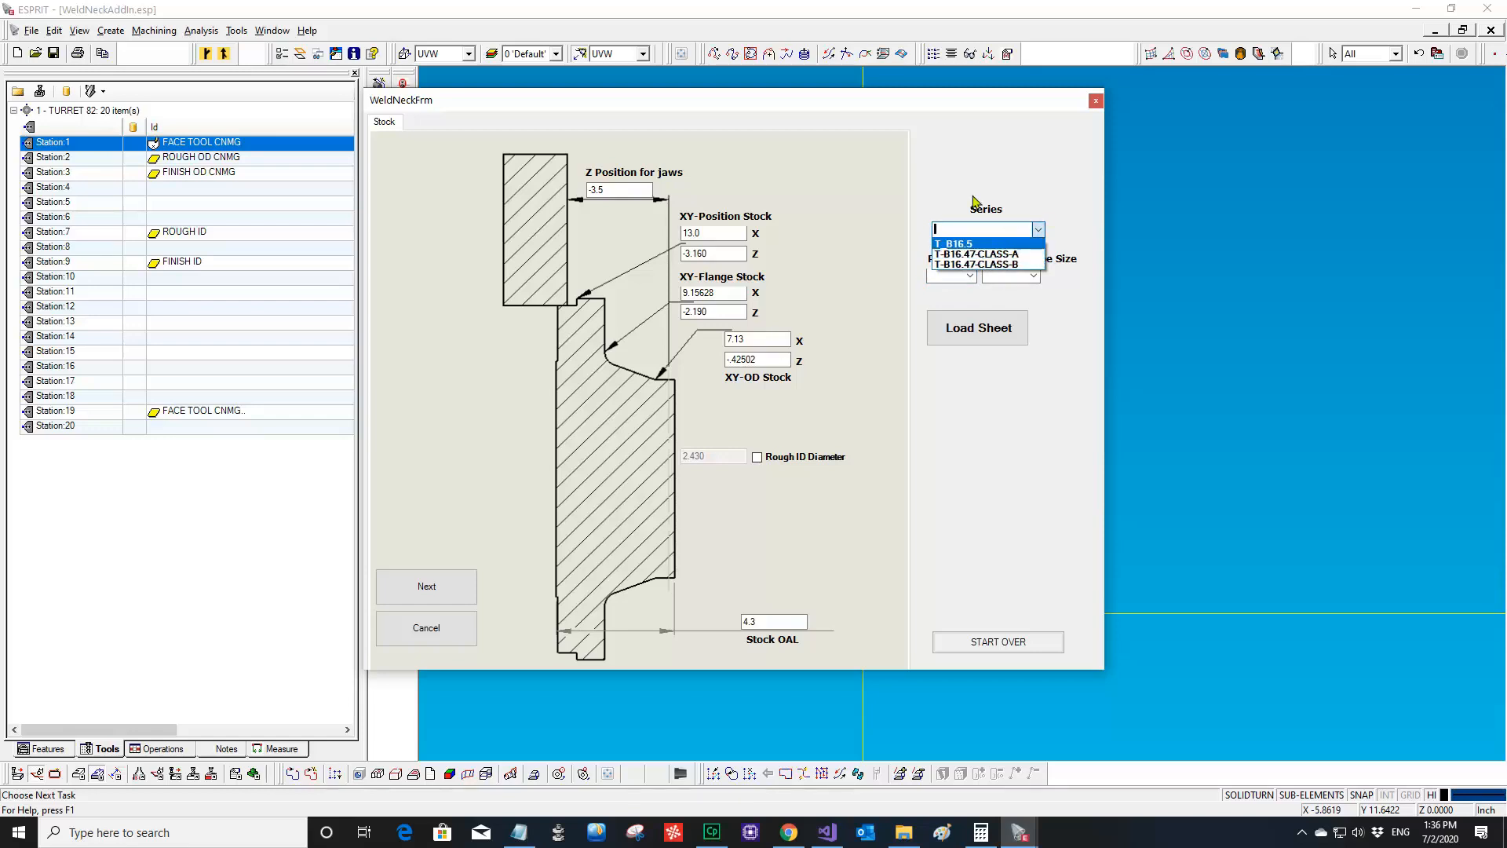
pyautogui.click(967, 246)
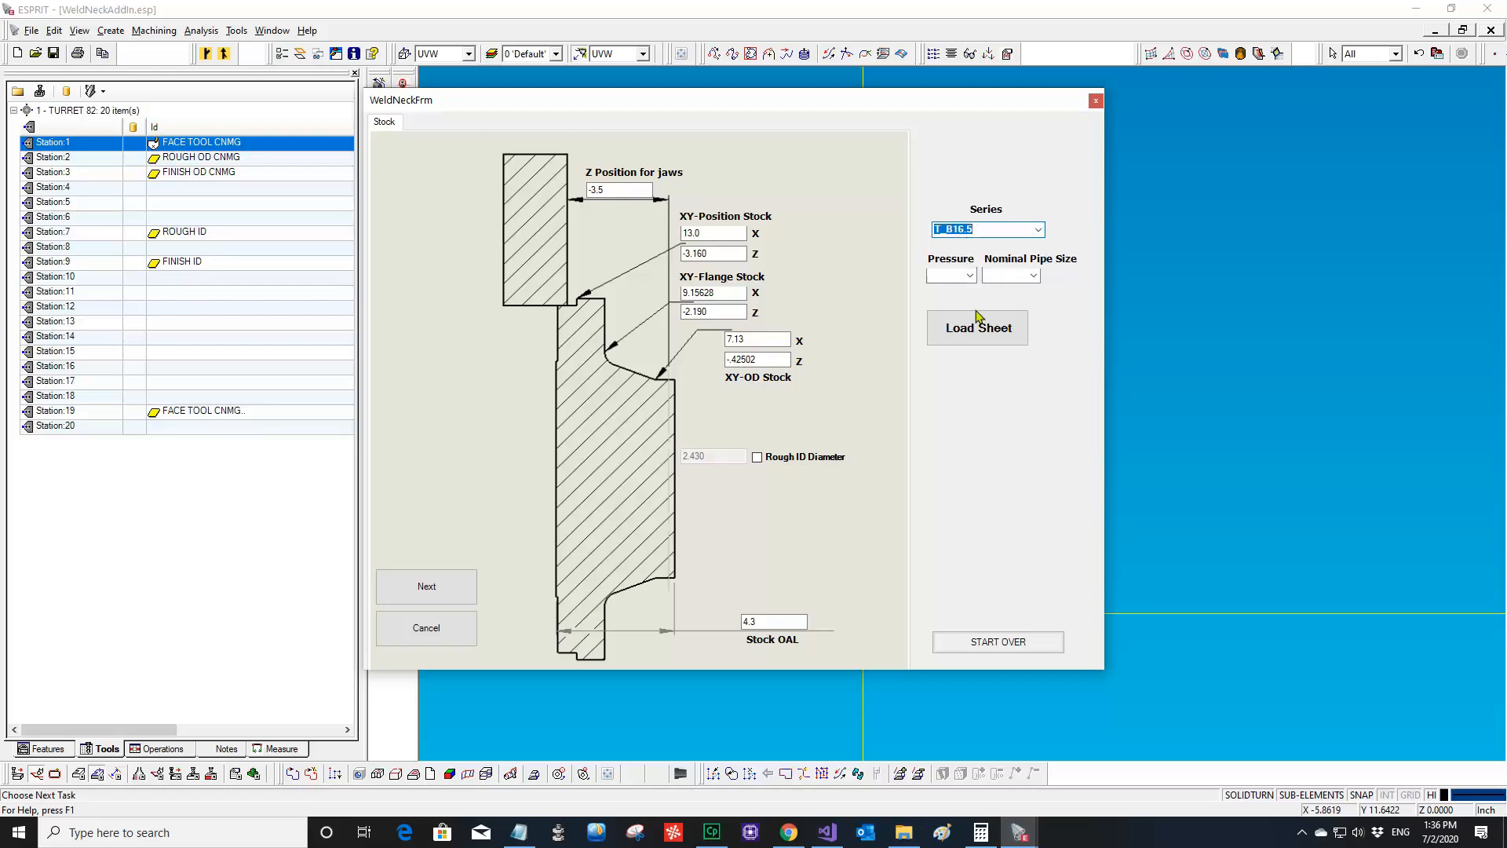
pyautogui.click(968, 275)
pyautogui.click(983, 334)
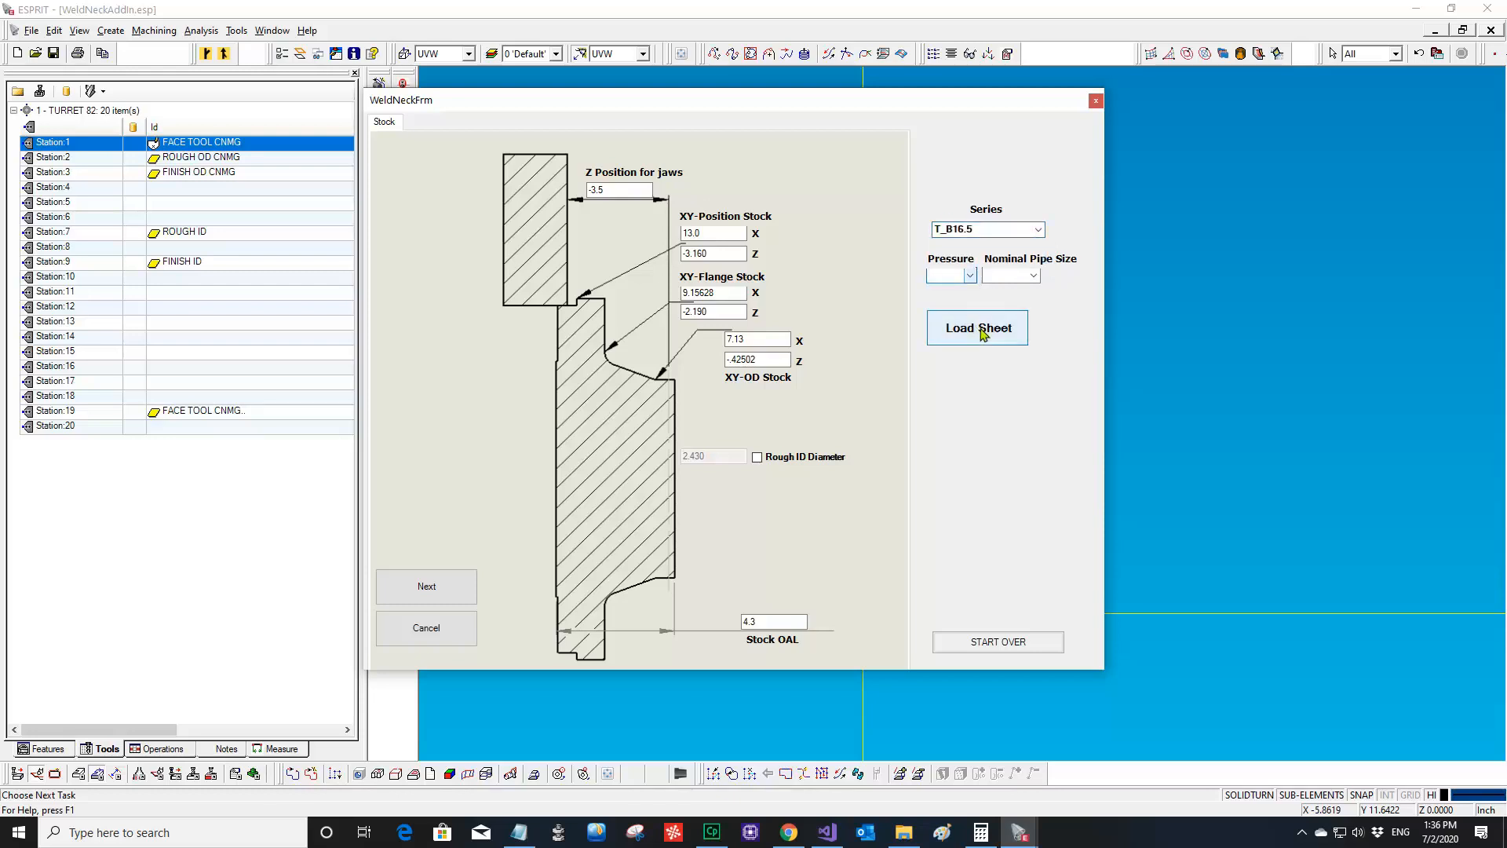
pyautogui.click(982, 334)
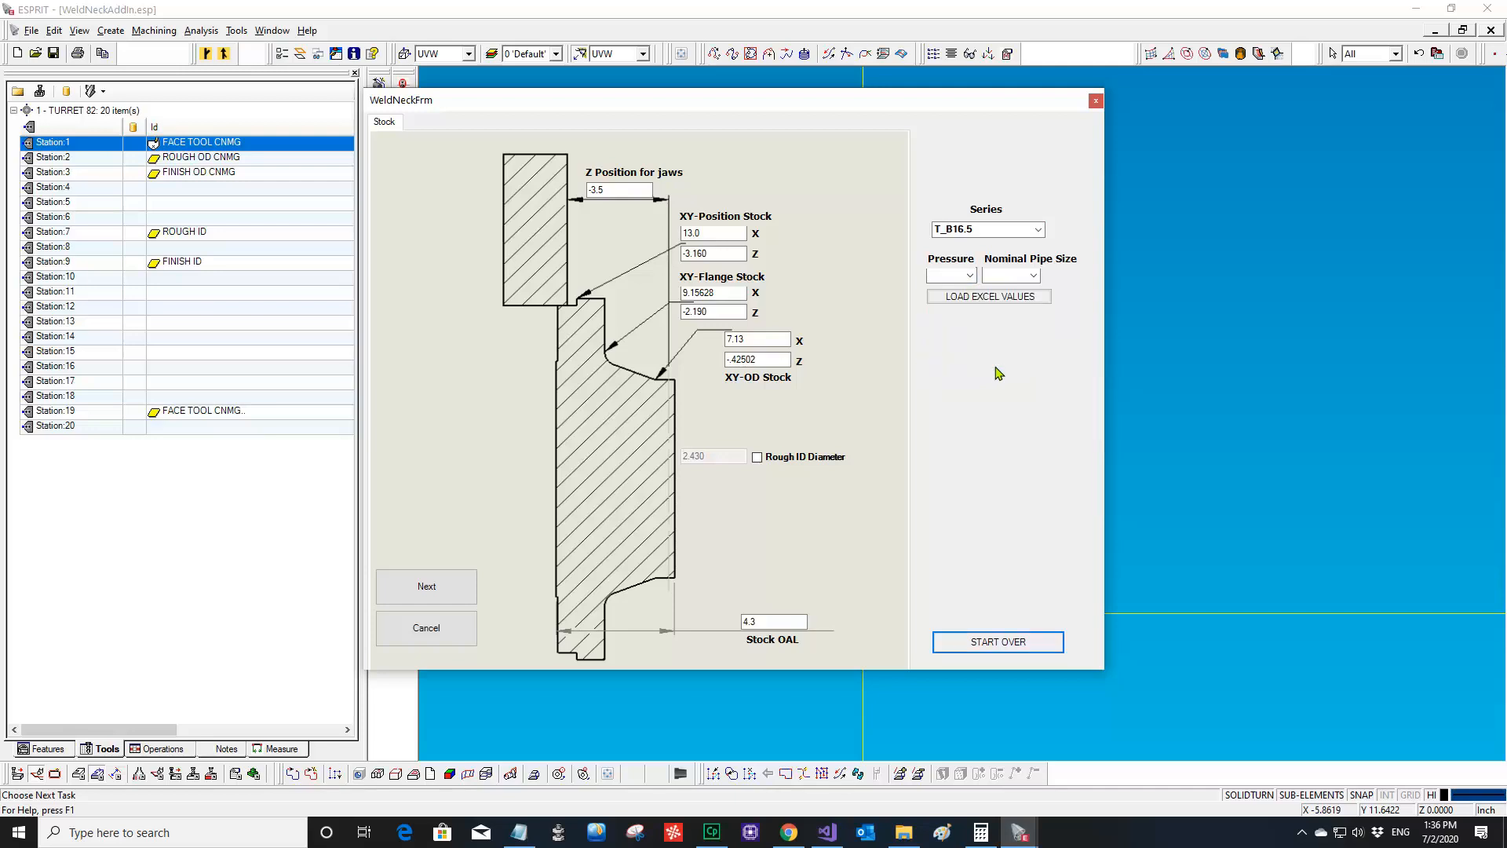
# - Set the pressure to 300 and nominal pipe size to 5, and load the Excel values into the Weld Neck page
pyautogui.click(971, 276)
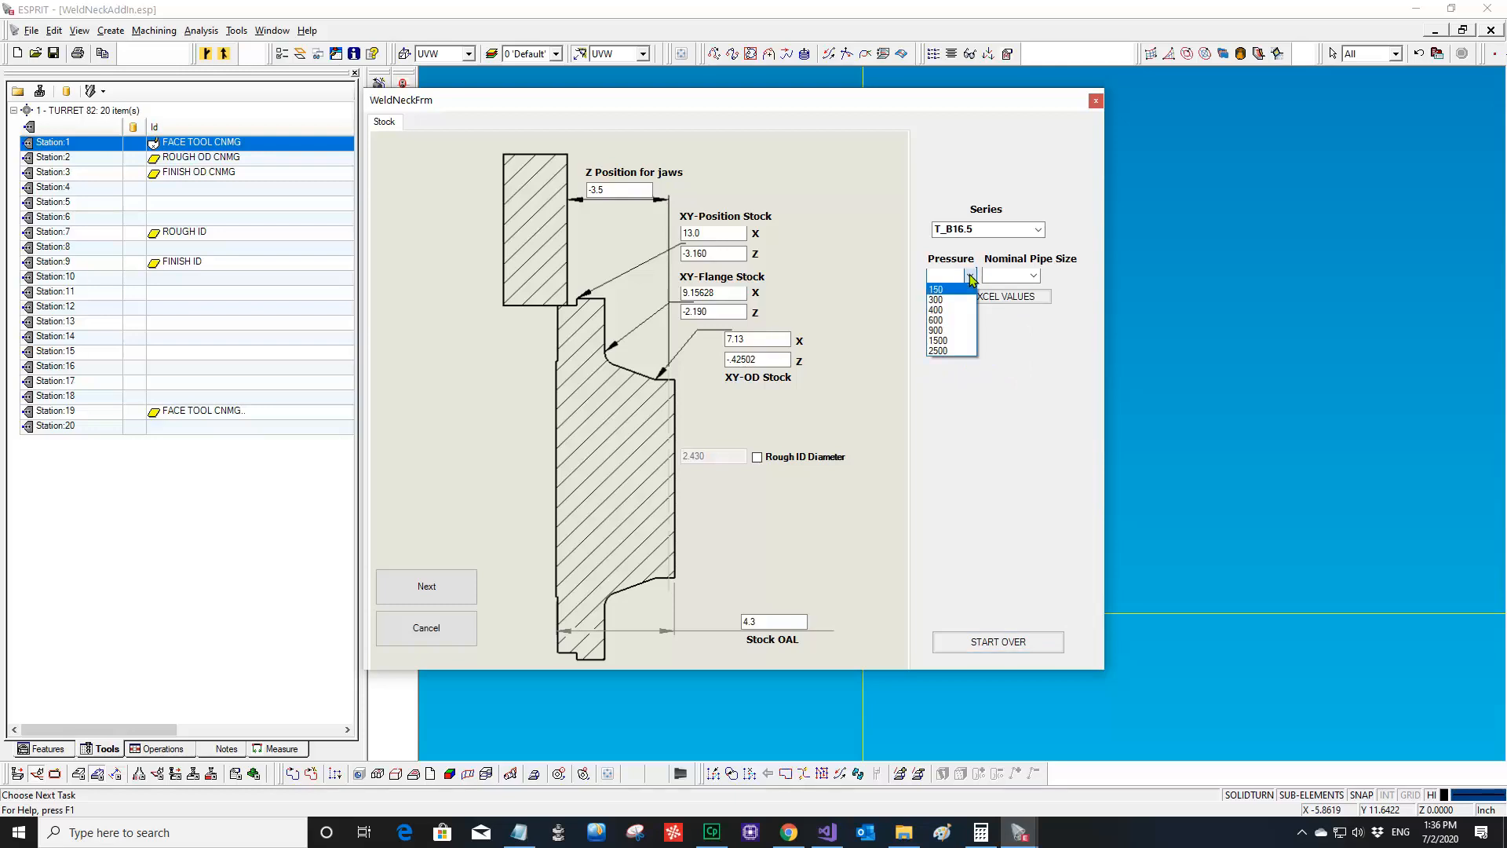
pyautogui.click(936, 300)
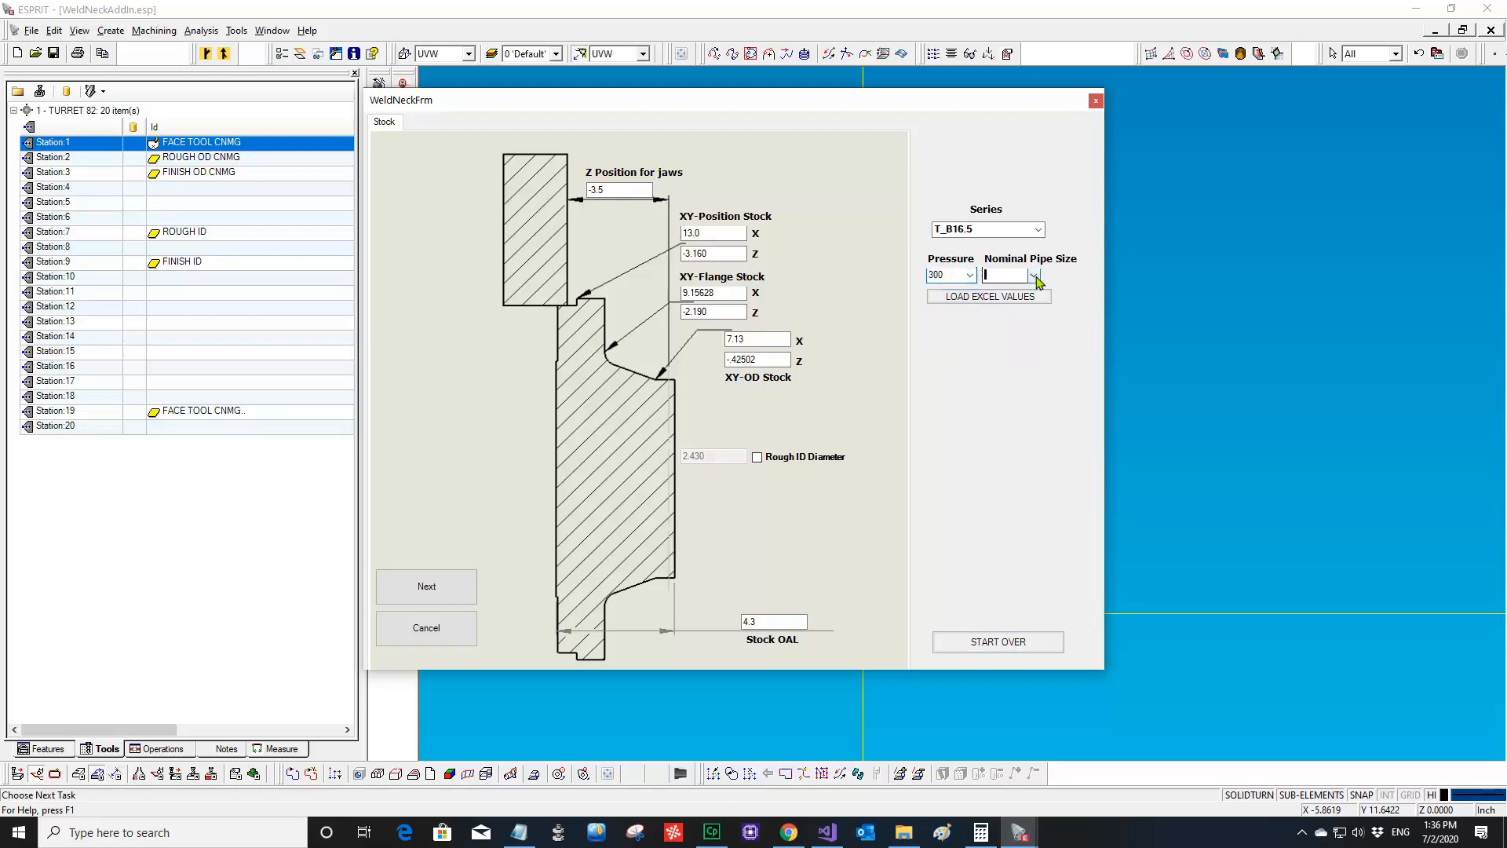
pyautogui.click(1034, 276)
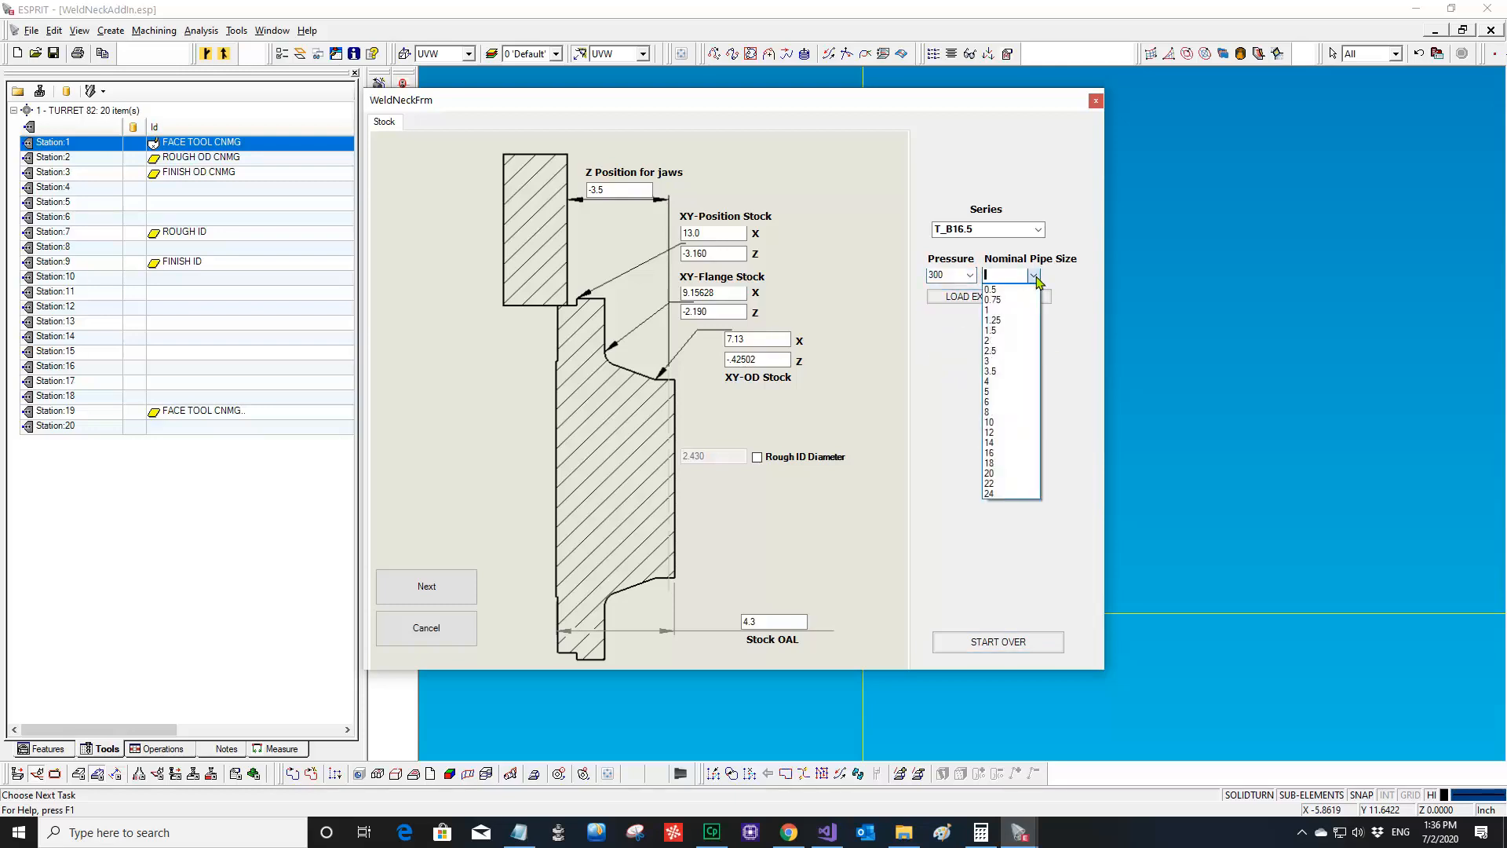
pyautogui.click(988, 392)
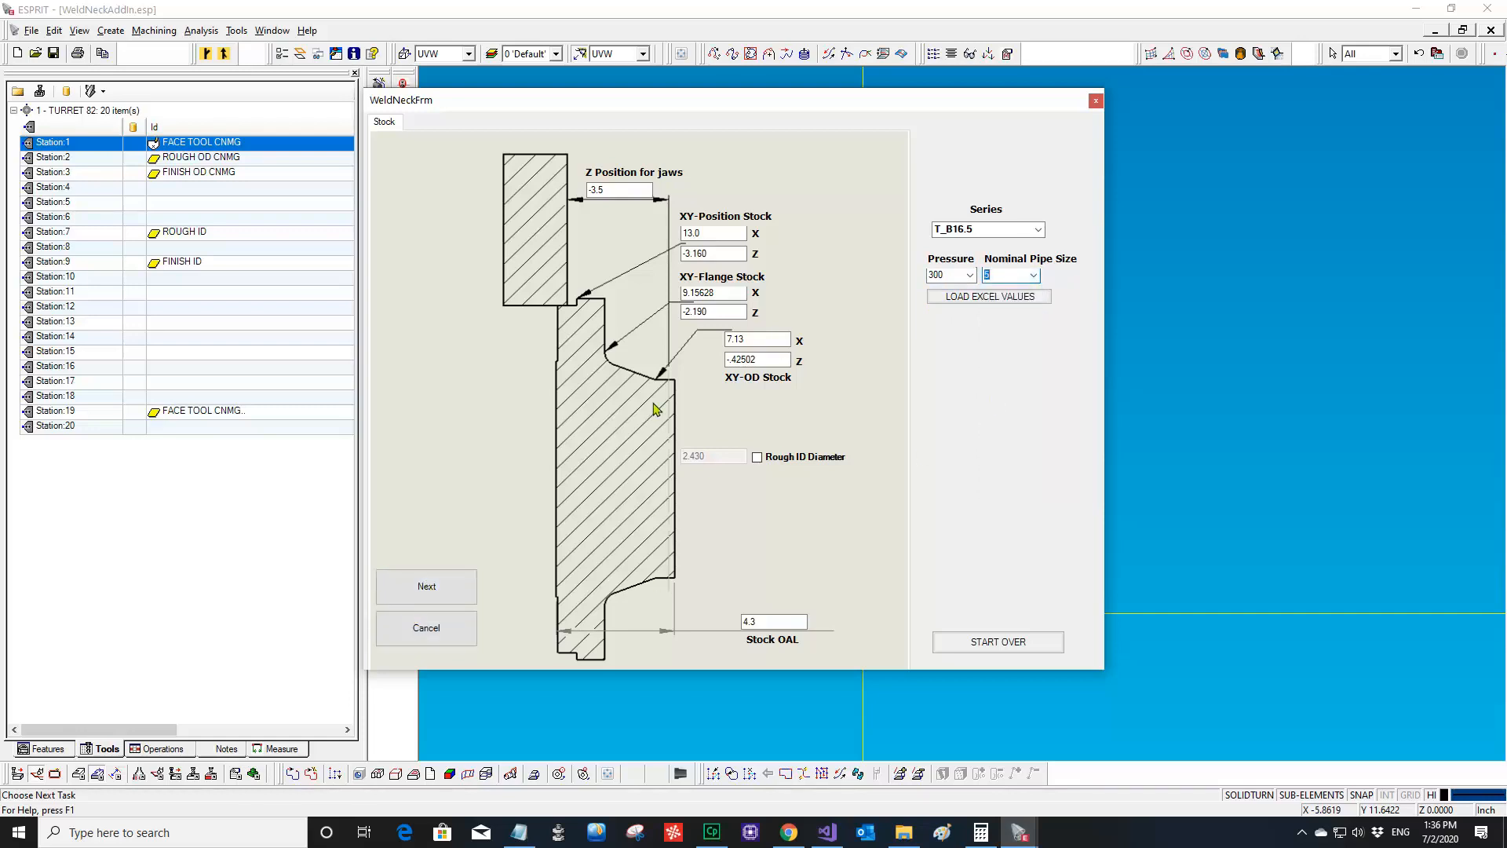
pyautogui.click(473, 587)
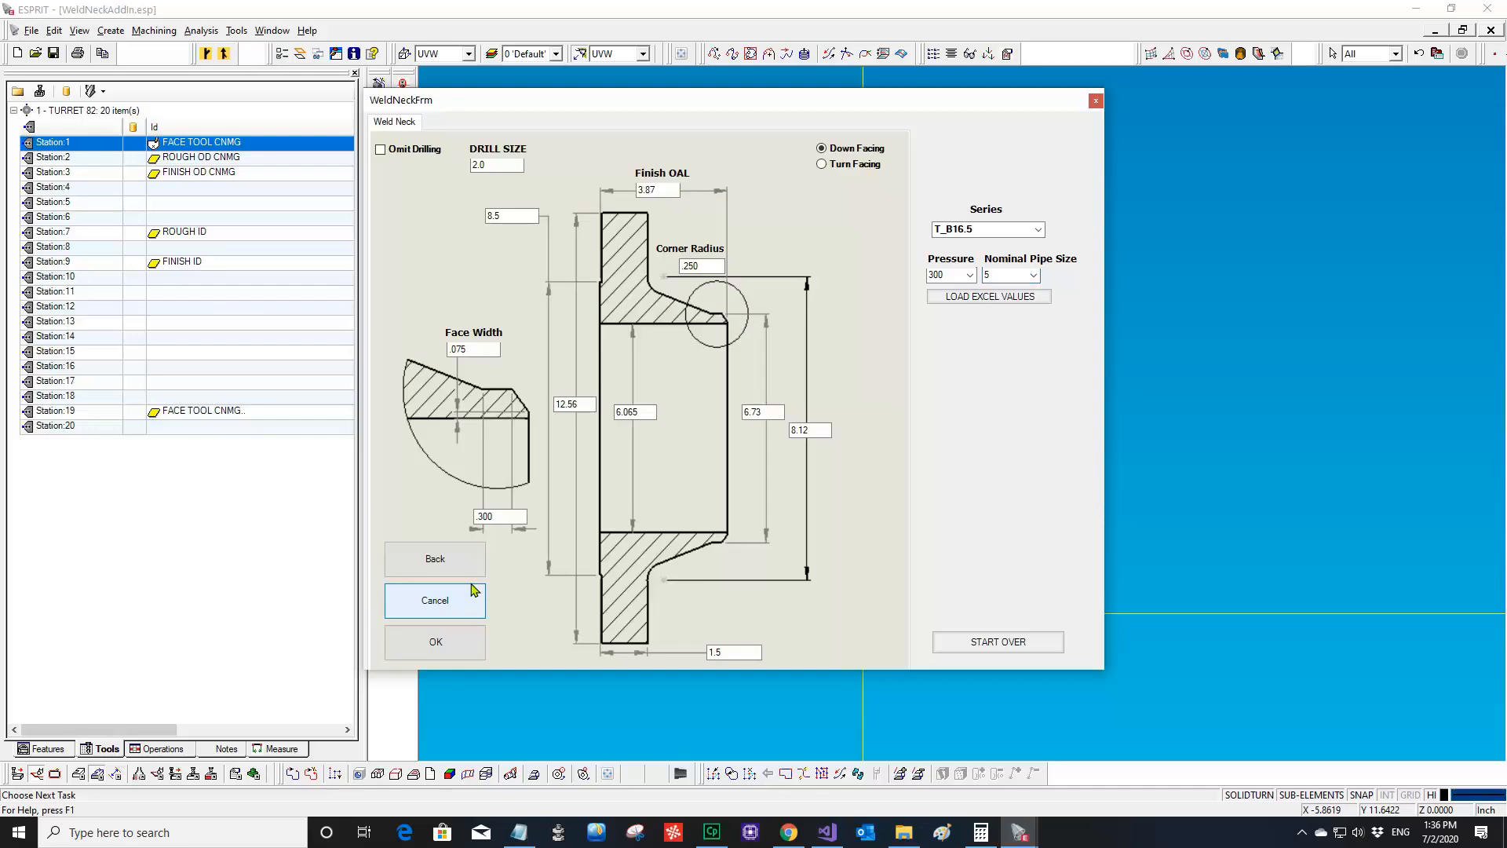
pyautogui.click(506, 166)
pyautogui.moveTo(510, 166); pyautogui.dragTo(423, 171)
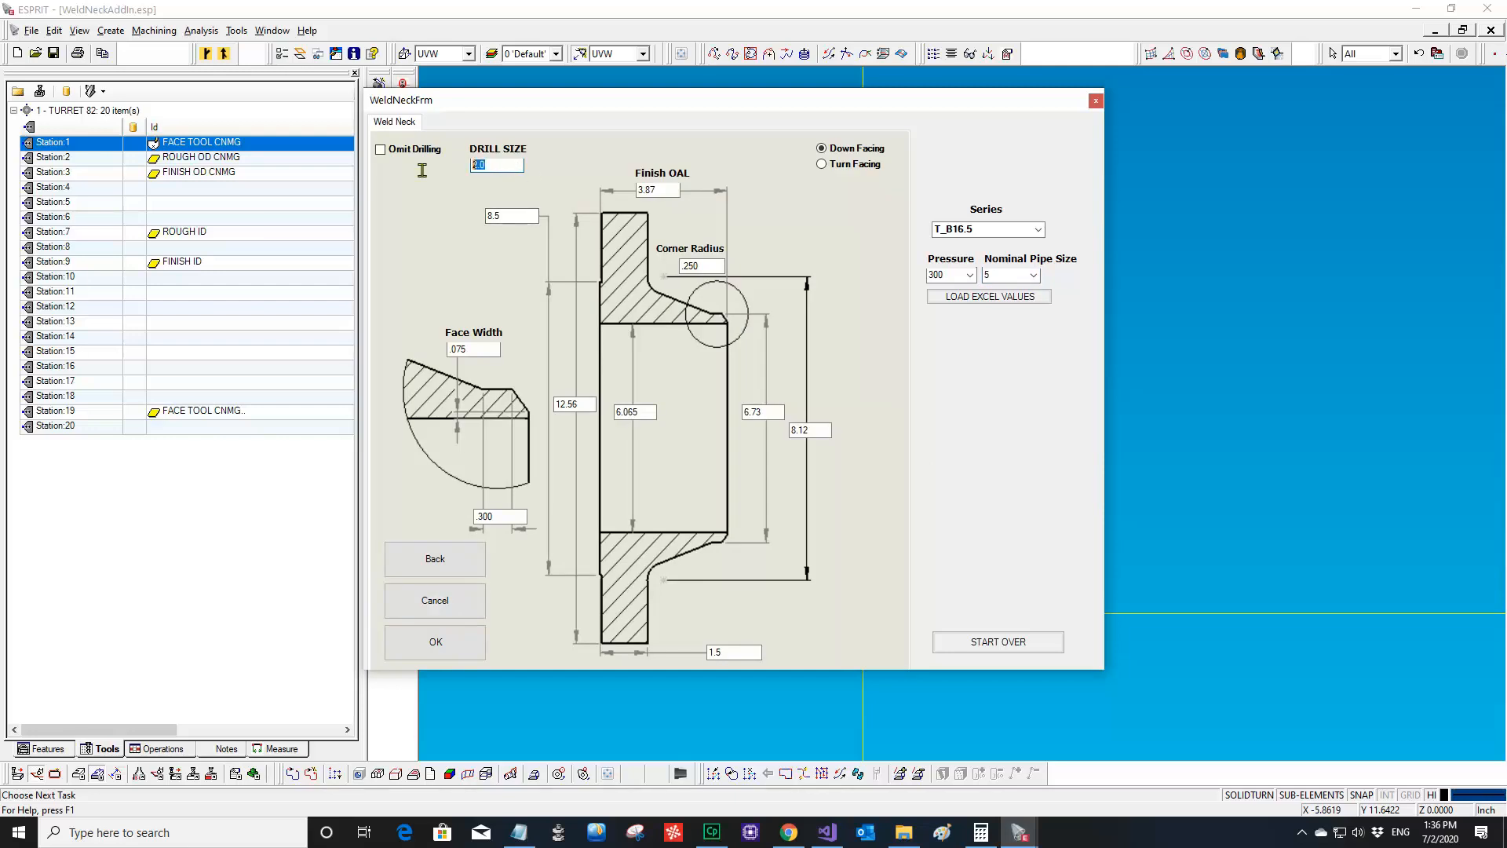
pyautogui.click(993, 298)
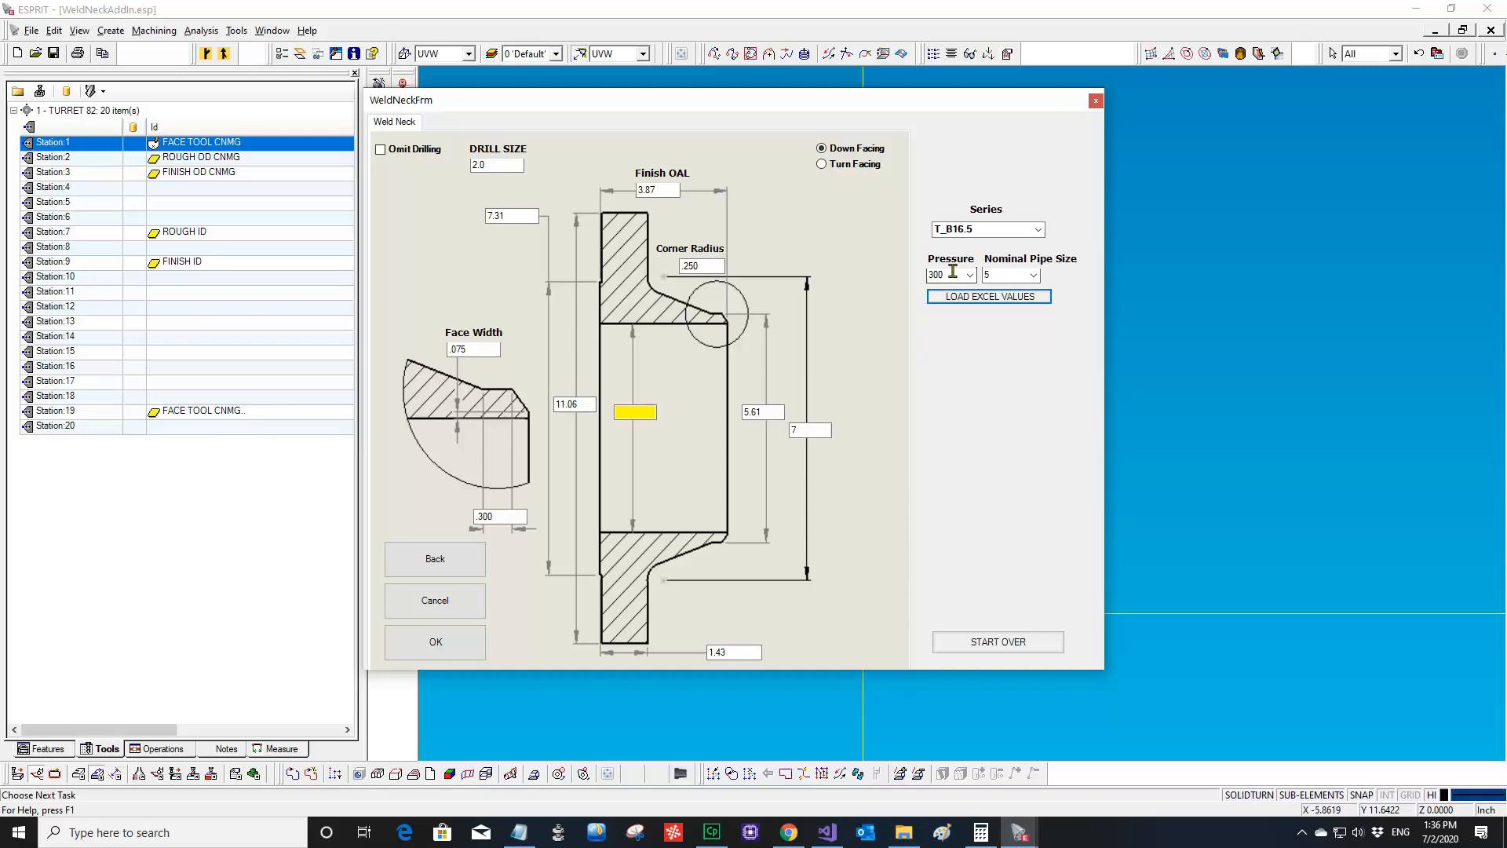
# - Change the nominal pipe size to 6 and reload the Excel values
pyautogui.click(1032, 276)
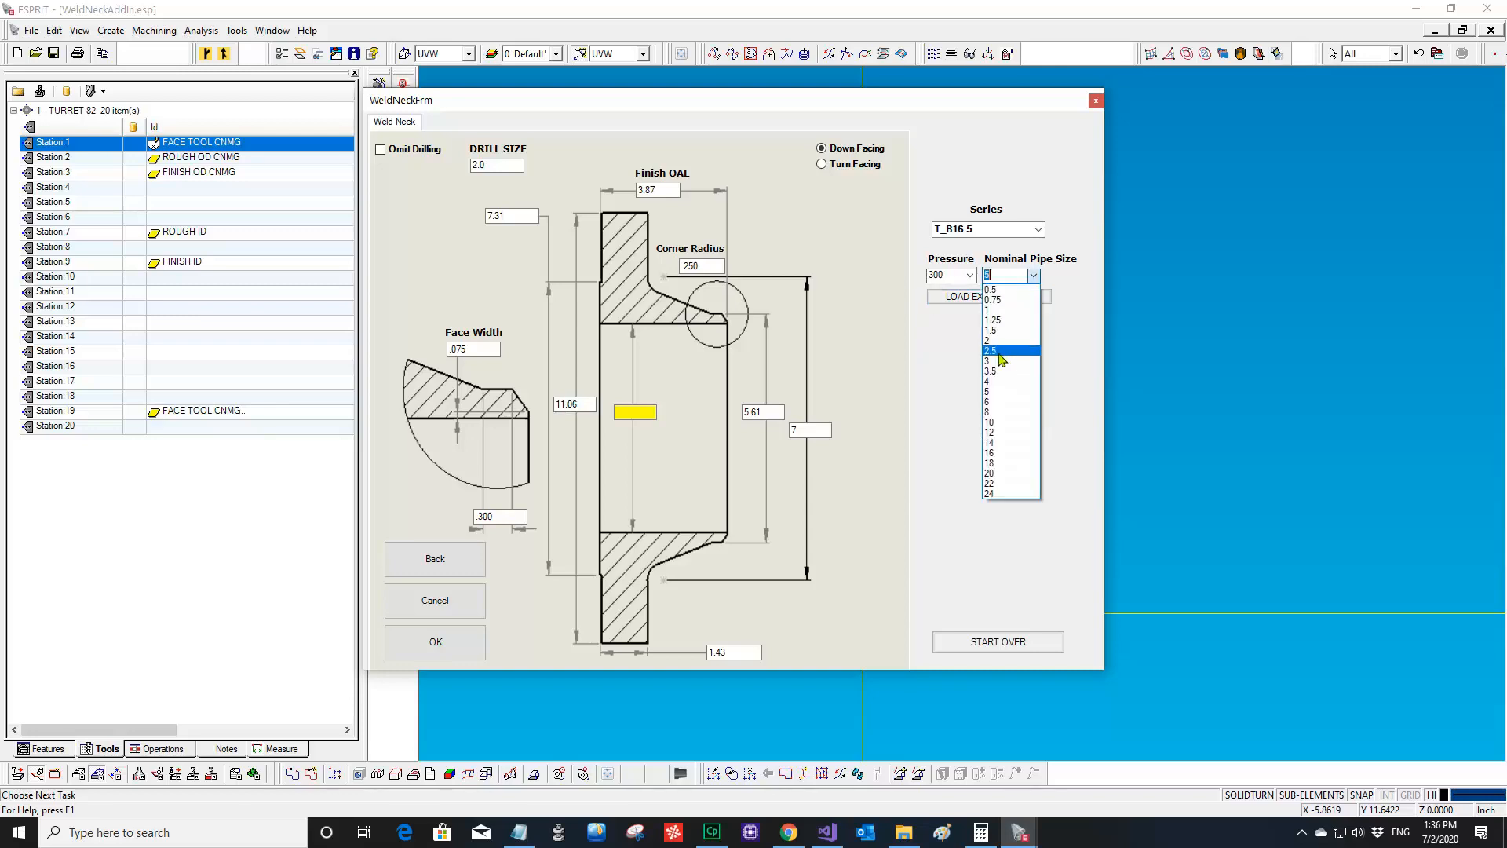
pyautogui.click(1001, 403)
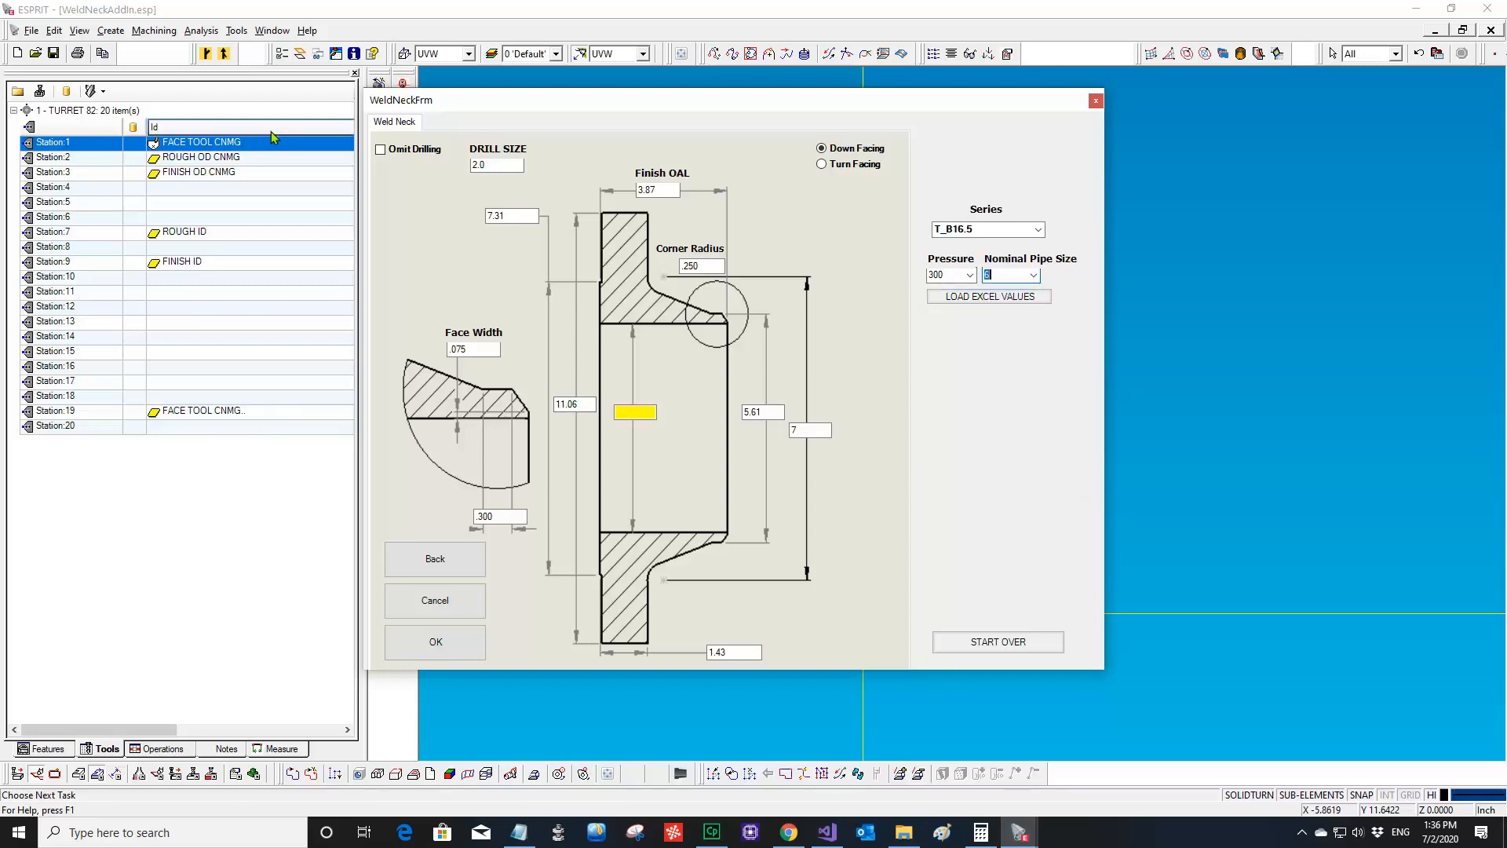
pyautogui.click(980, 298)
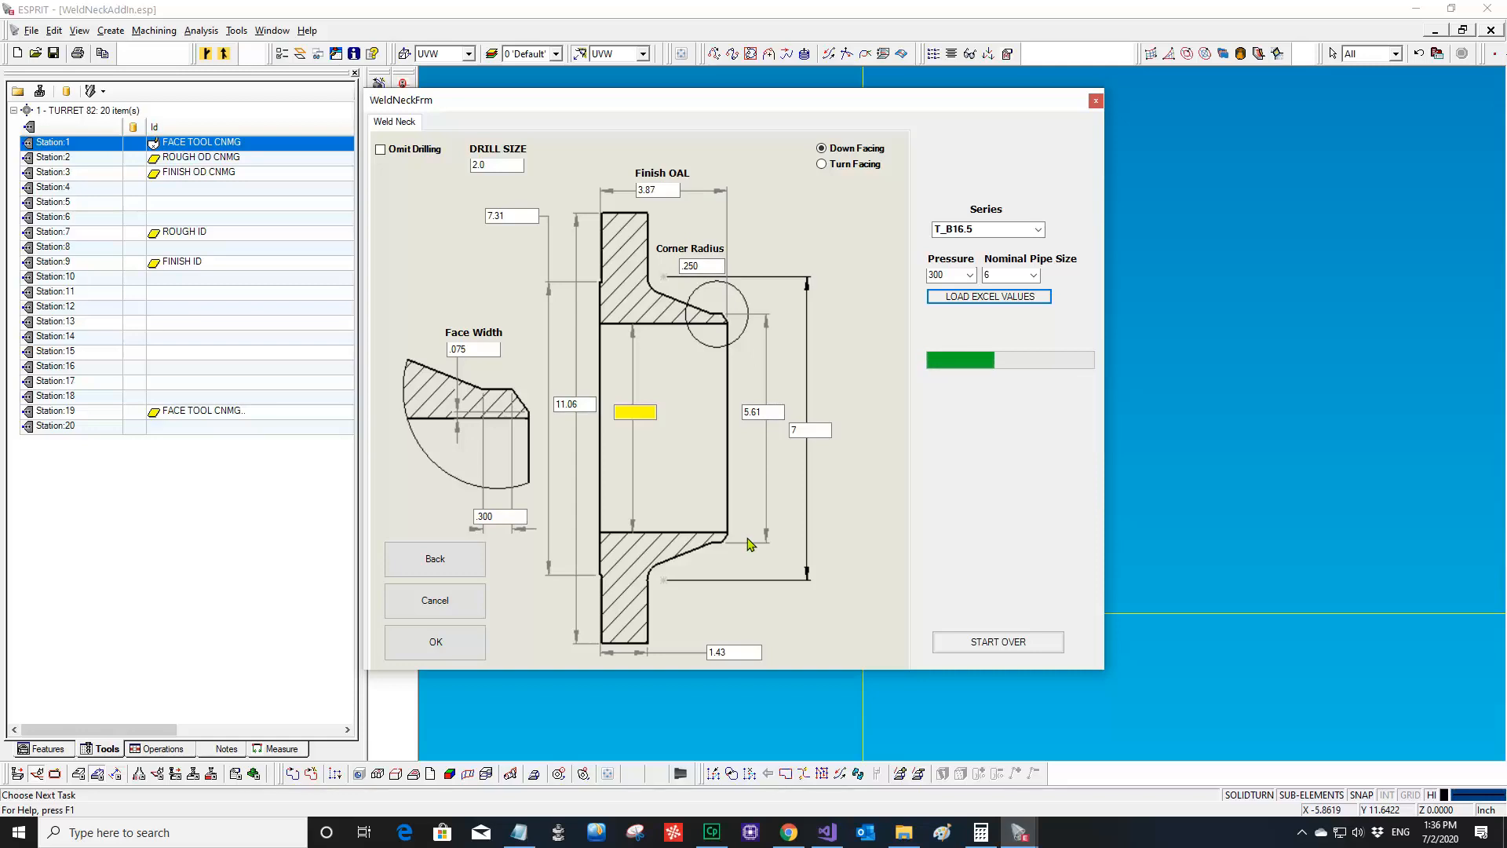
# - Enter 6.065 for the highlighted bore diameter and 1.5 for the drill size, and generate the flange machining
pyautogui.click(638, 410)
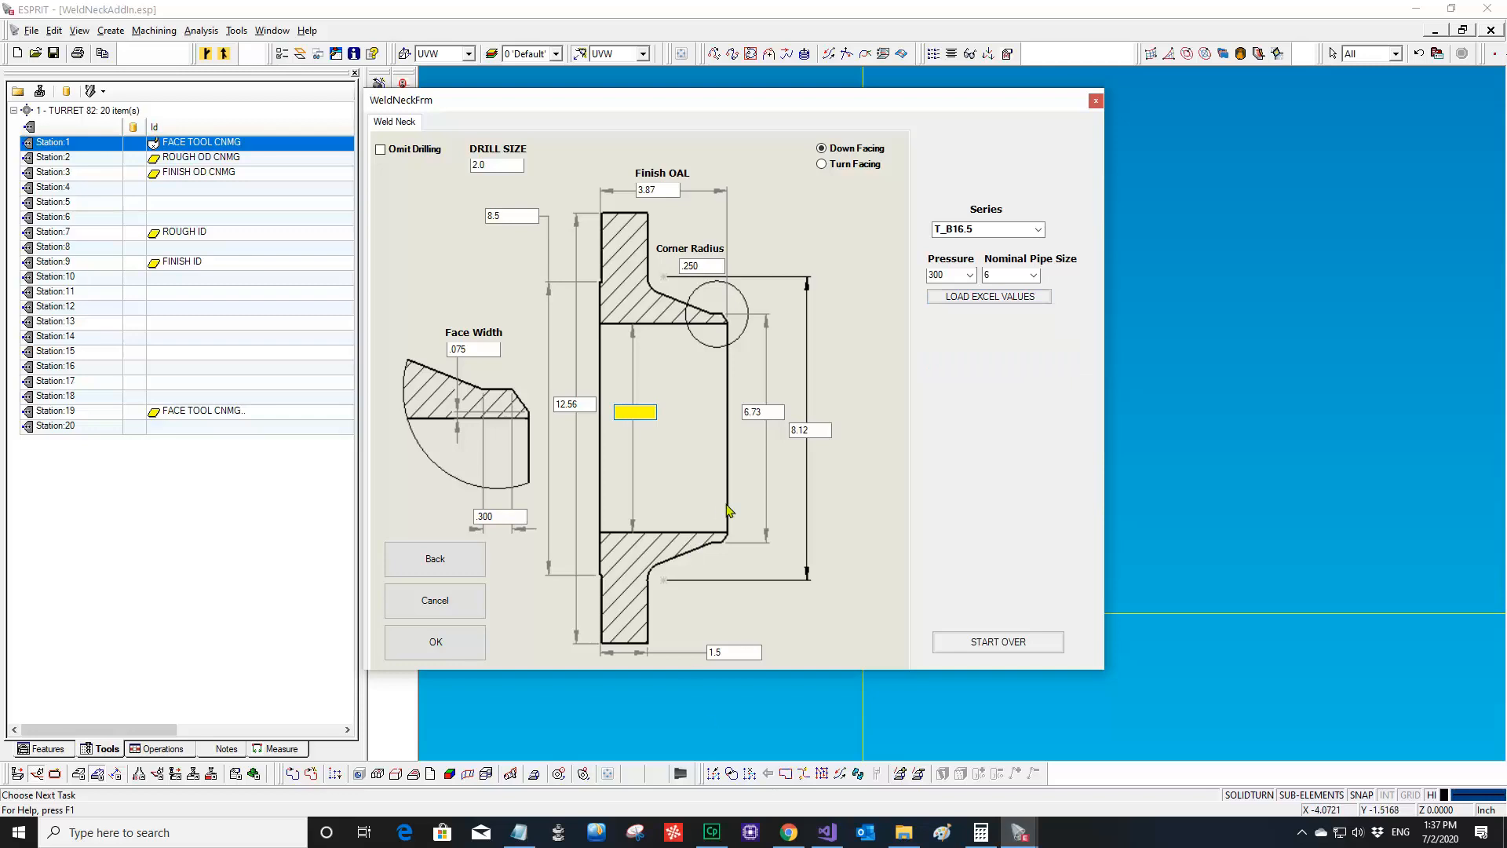
pyautogui.write('6.065')
pyautogui.moveTo(508, 166); pyautogui.dragTo(460, 174)
pyautogui.click(502, 164)
pyautogui.moveTo(502, 164); pyautogui.dragTo(448, 173)
pyautogui.write('1.5')
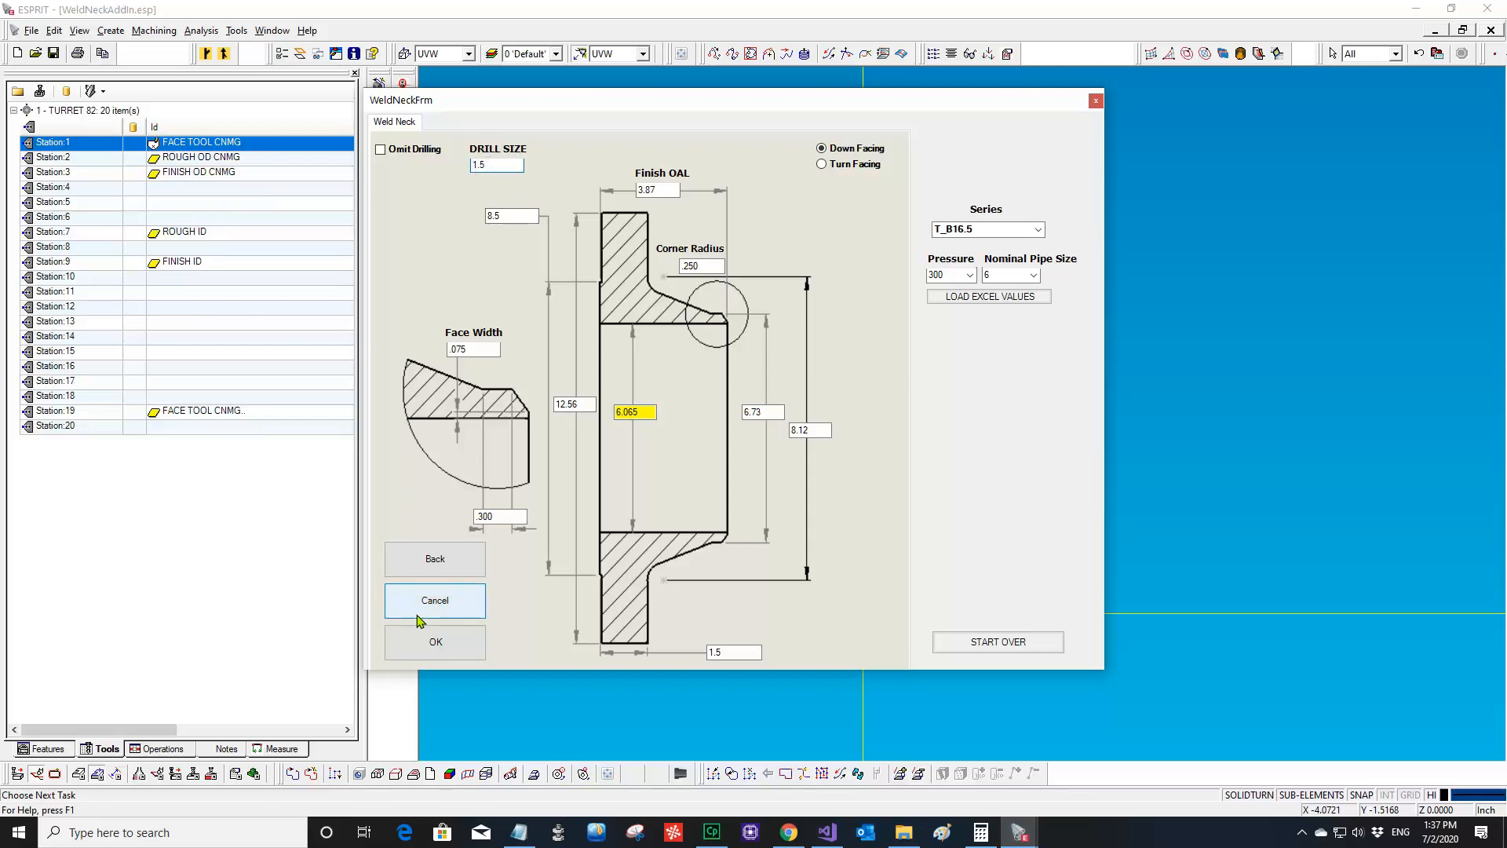
pyautogui.click(435, 642)
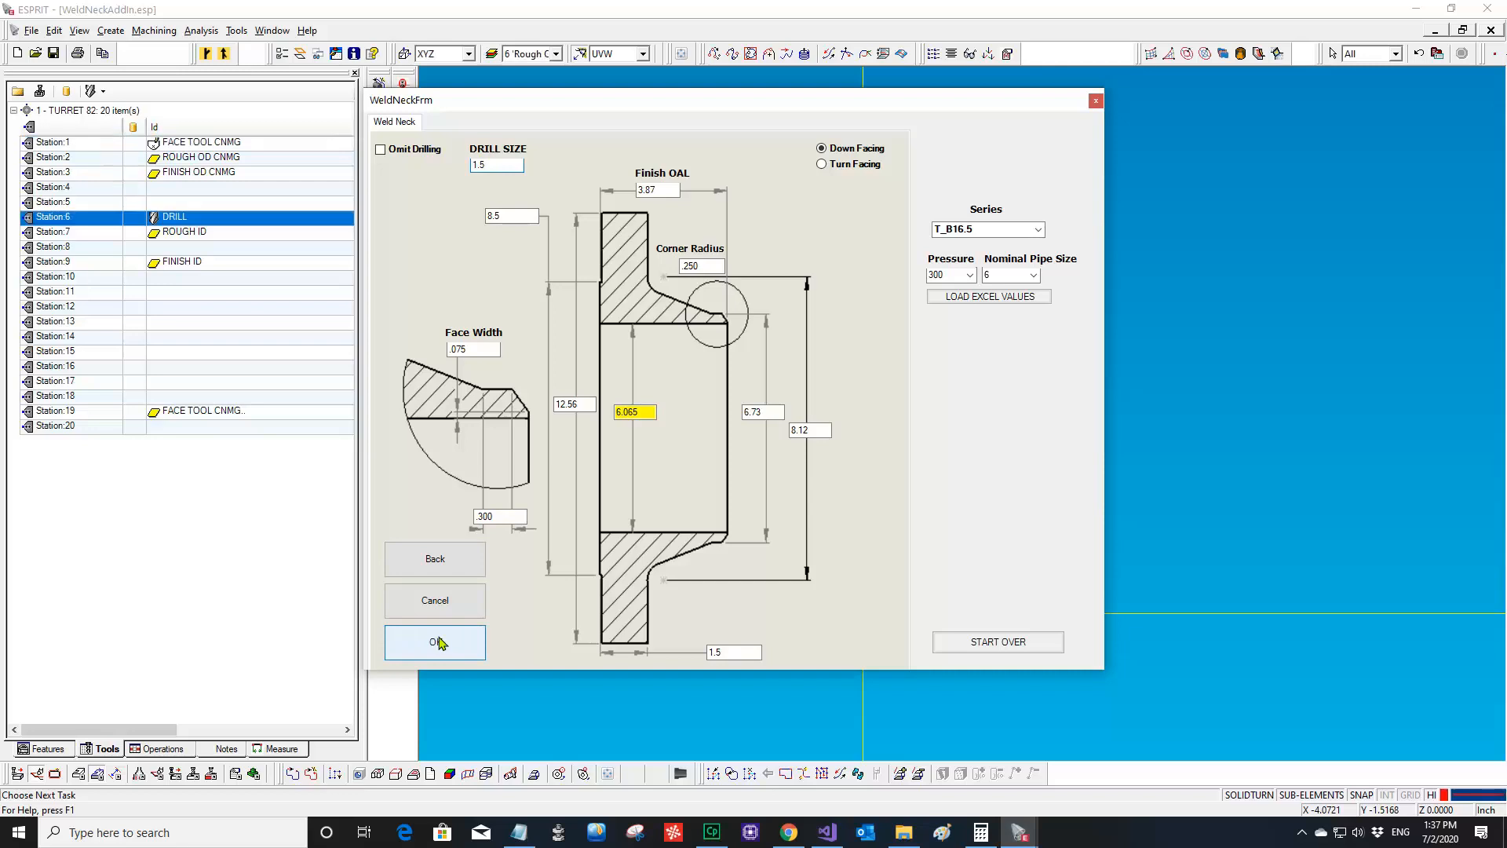
# - Show the list of generated operations, and open and accept the simulation parameters without changes
pyautogui.moveTo(733, 619); pyautogui.dragTo(701, 512, button='middle')
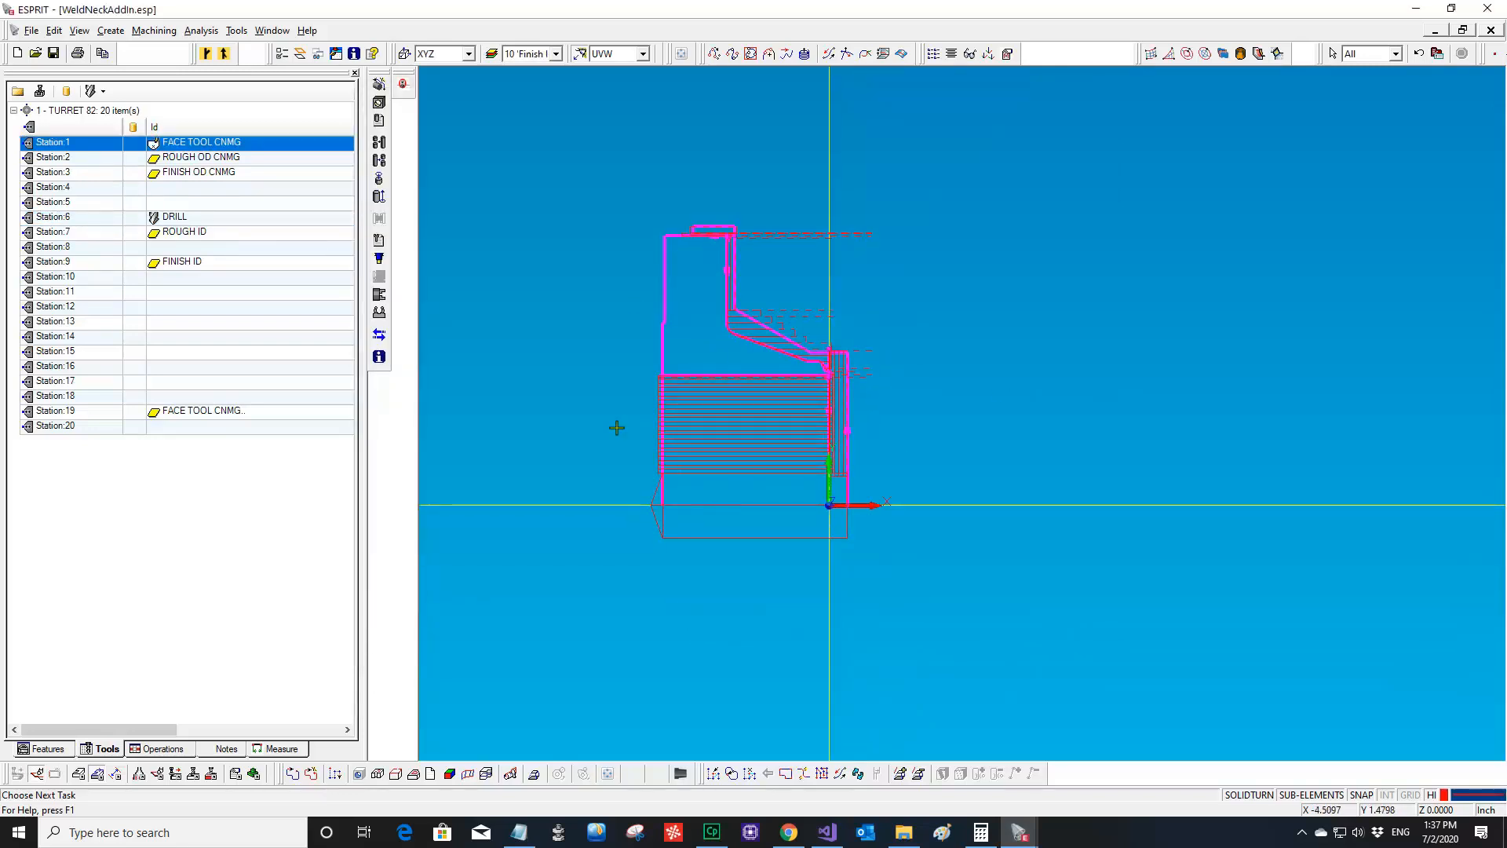
pyautogui.click(253, 773)
pyautogui.click(383, 777)
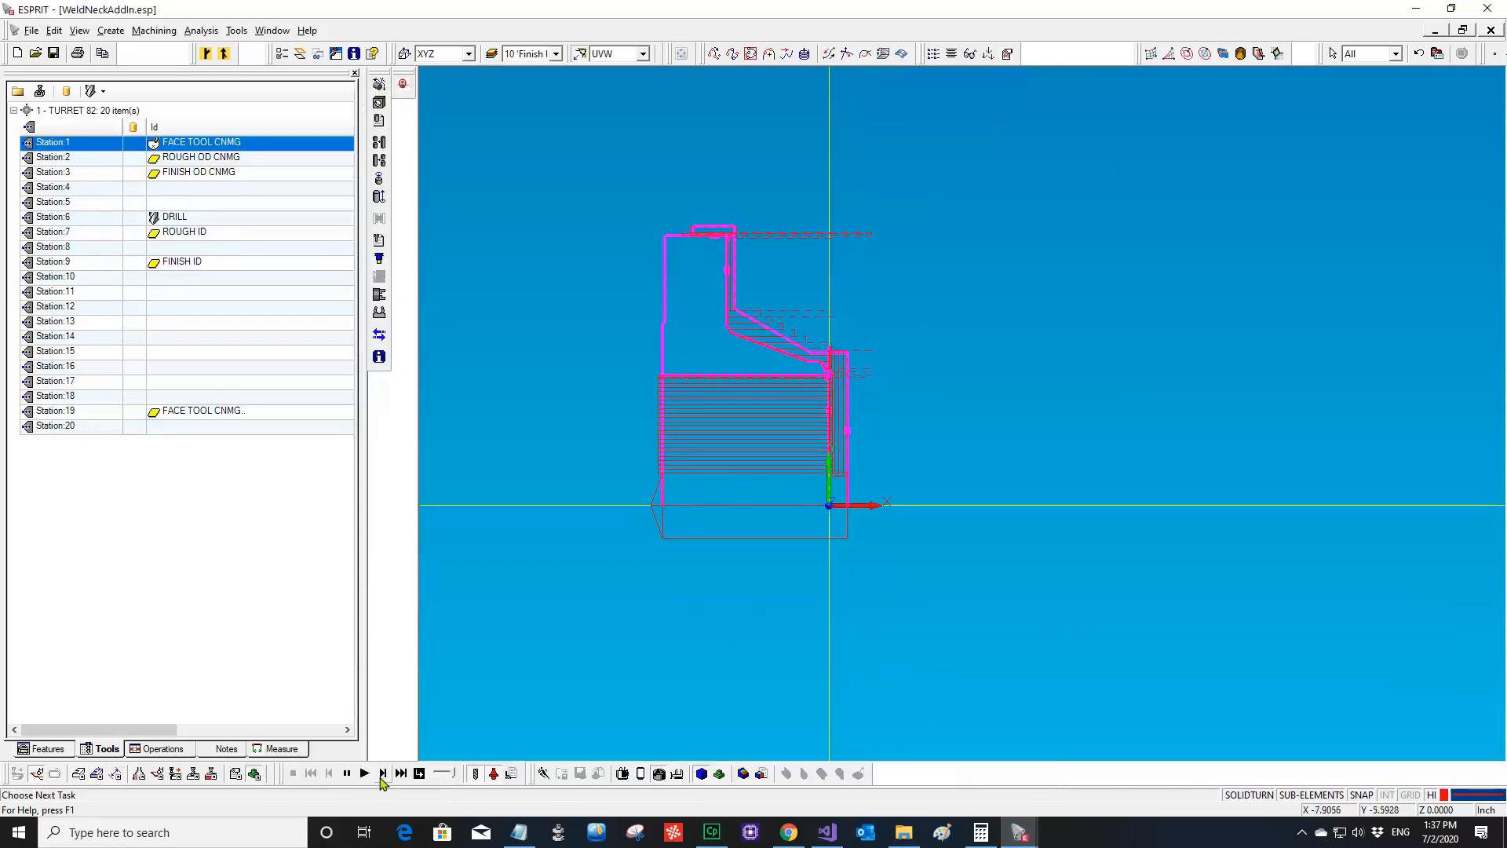
pyautogui.click(293, 773)
pyautogui.click(161, 749)
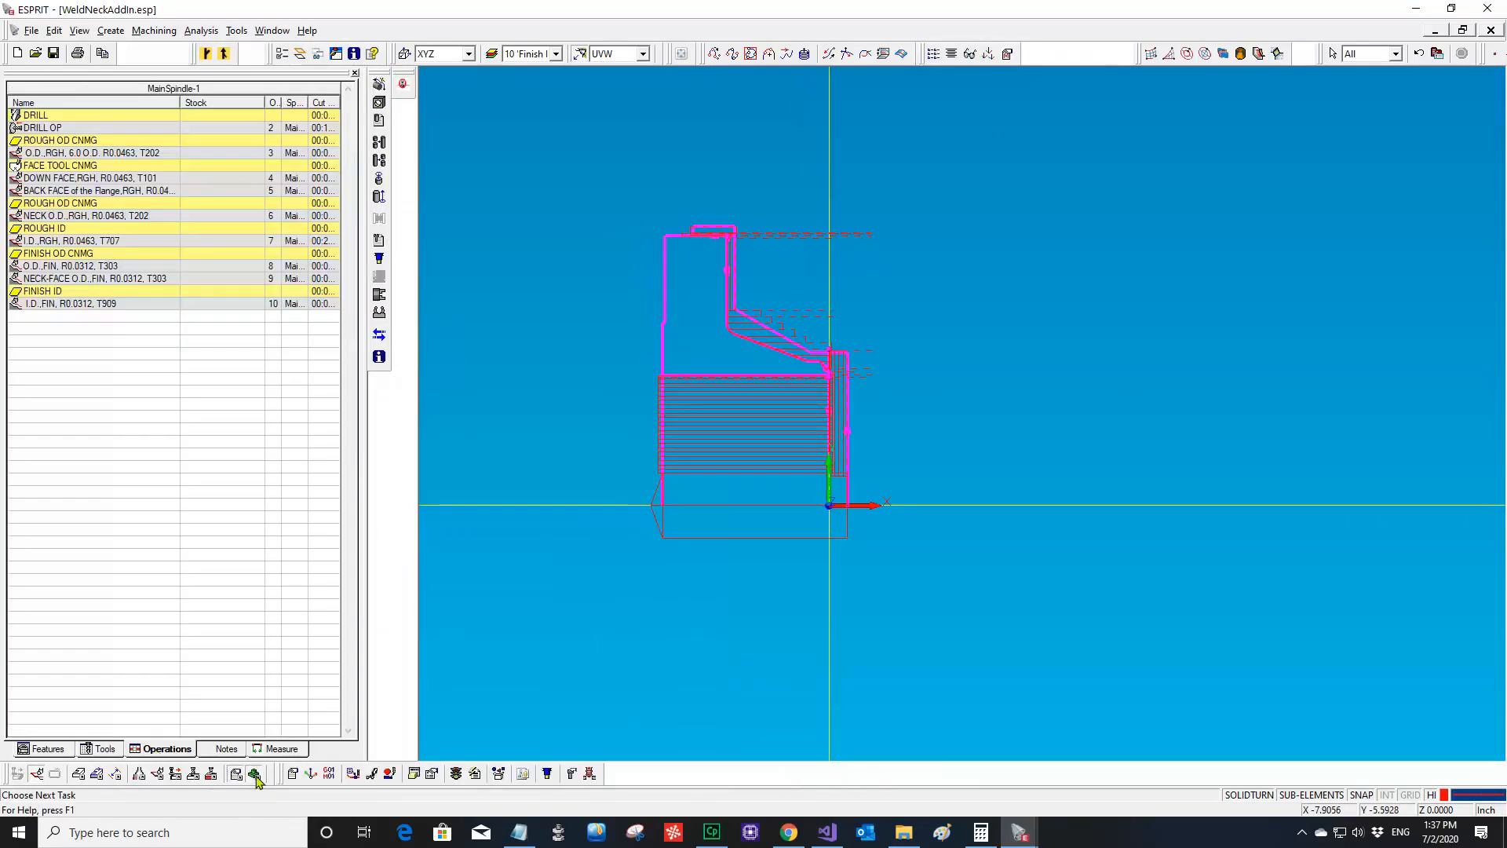
pyautogui.click(492, 774)
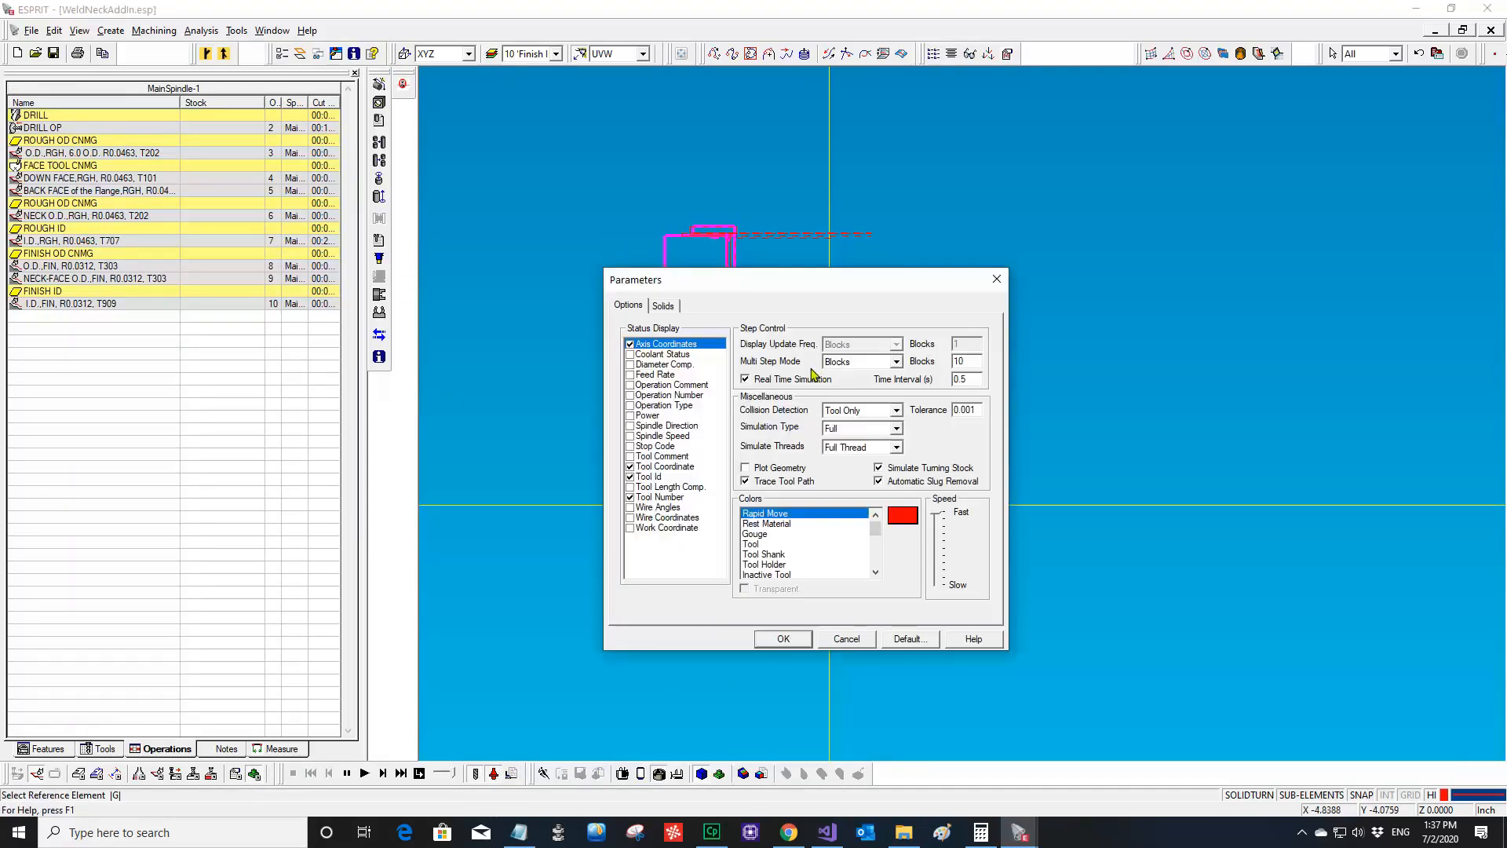
pyautogui.click(794, 640)
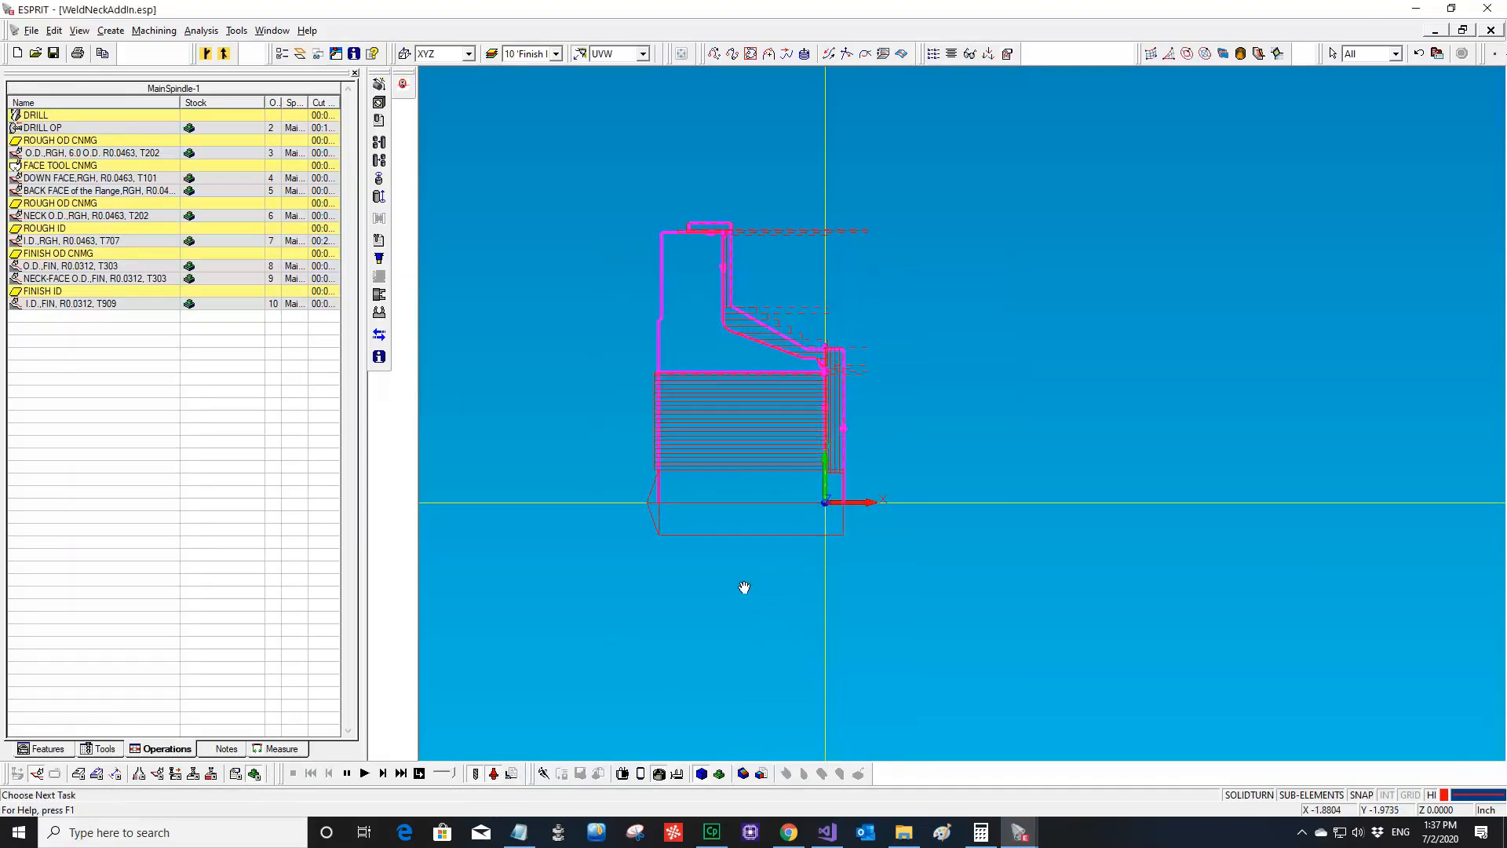
# - Simulate the machining in section view, inspect the complete flange from an angle, and stop the simulation
pyautogui.click(383, 773)
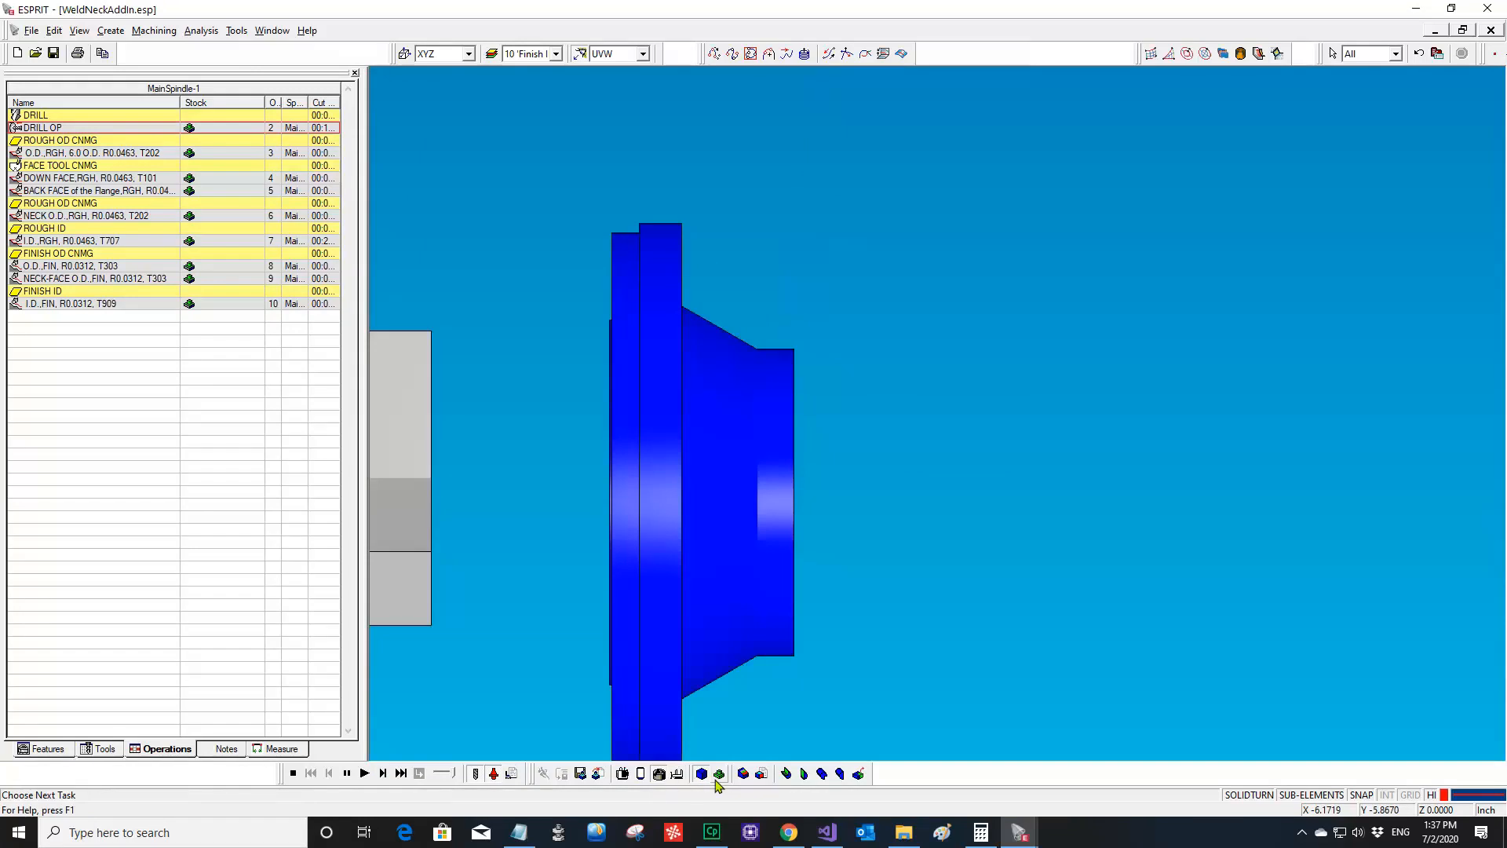
pyautogui.click(382, 774)
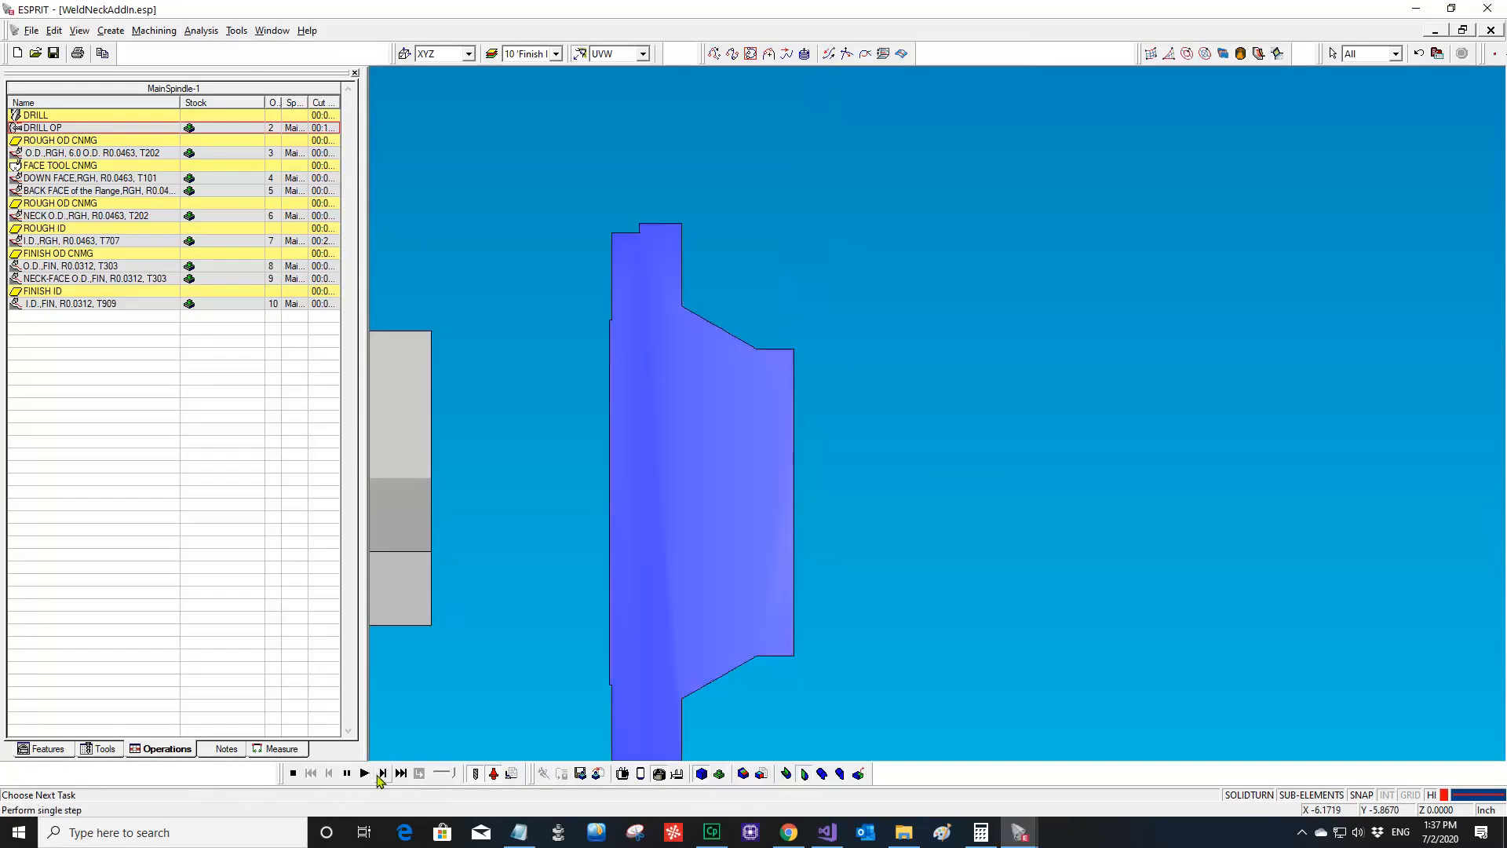
pyautogui.click(364, 774)
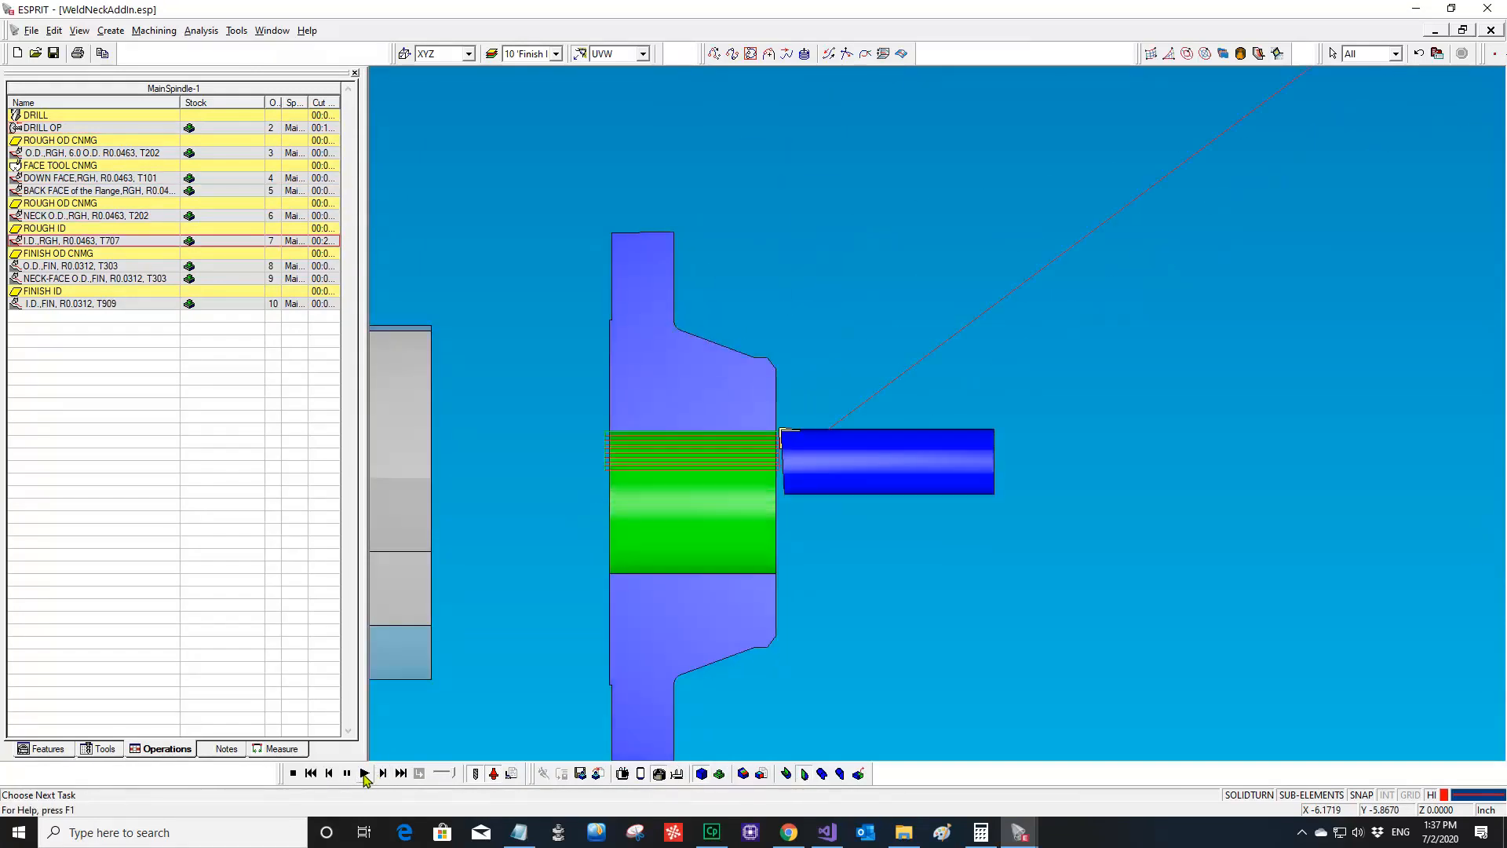
pyautogui.moveTo(680, 541); pyautogui.dragTo(811, 757, button='middle')
pyautogui.click(804, 773)
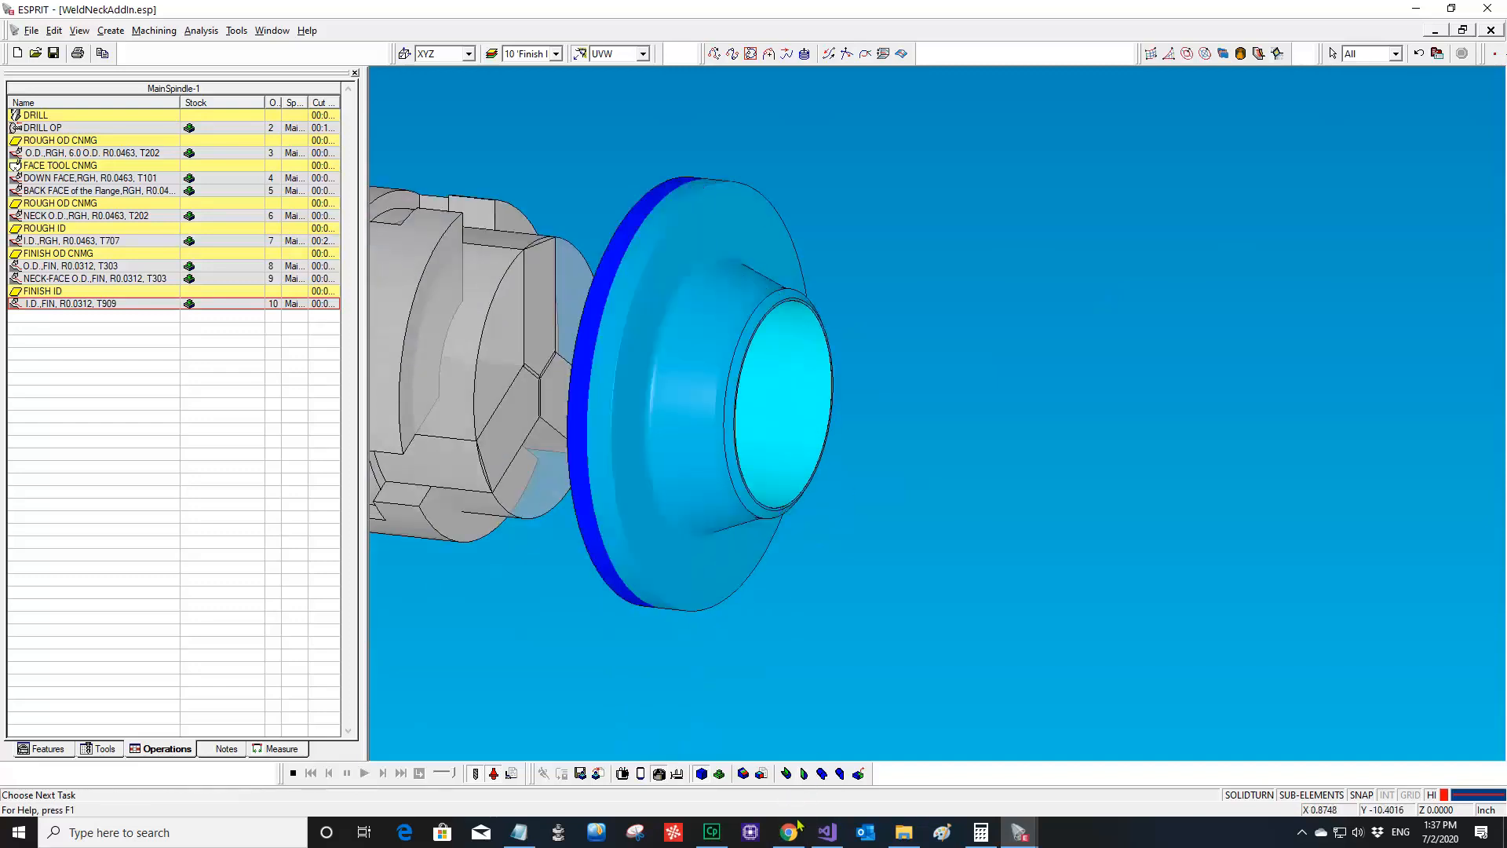
pyautogui.click(295, 773)
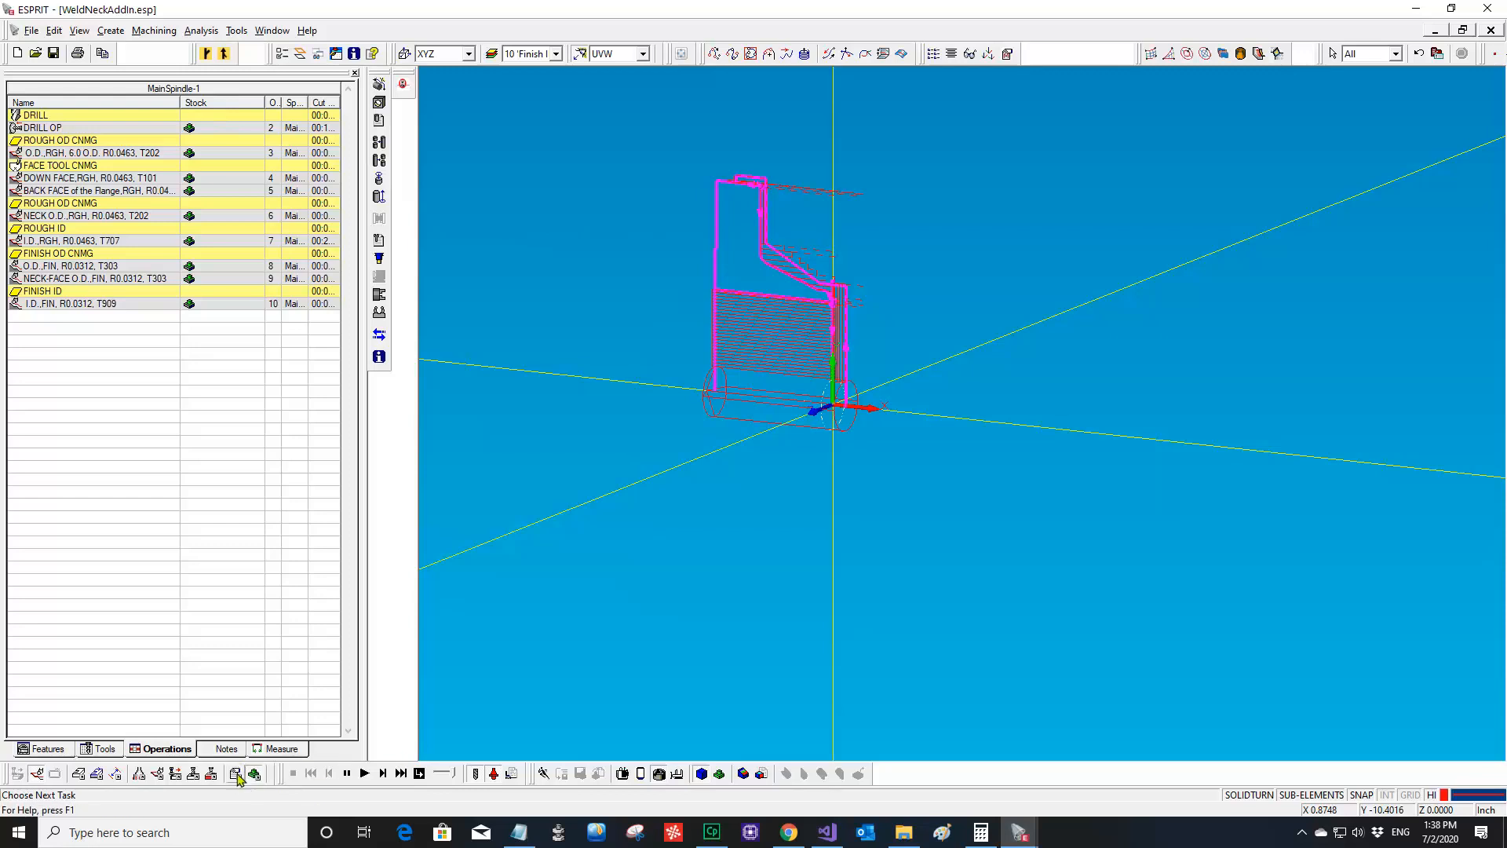
# - Relaunch the Weld Neck add-in and start over, confirming the reset of all document data
pyautogui.click(98, 775)
pyautogui.click(633, 774)
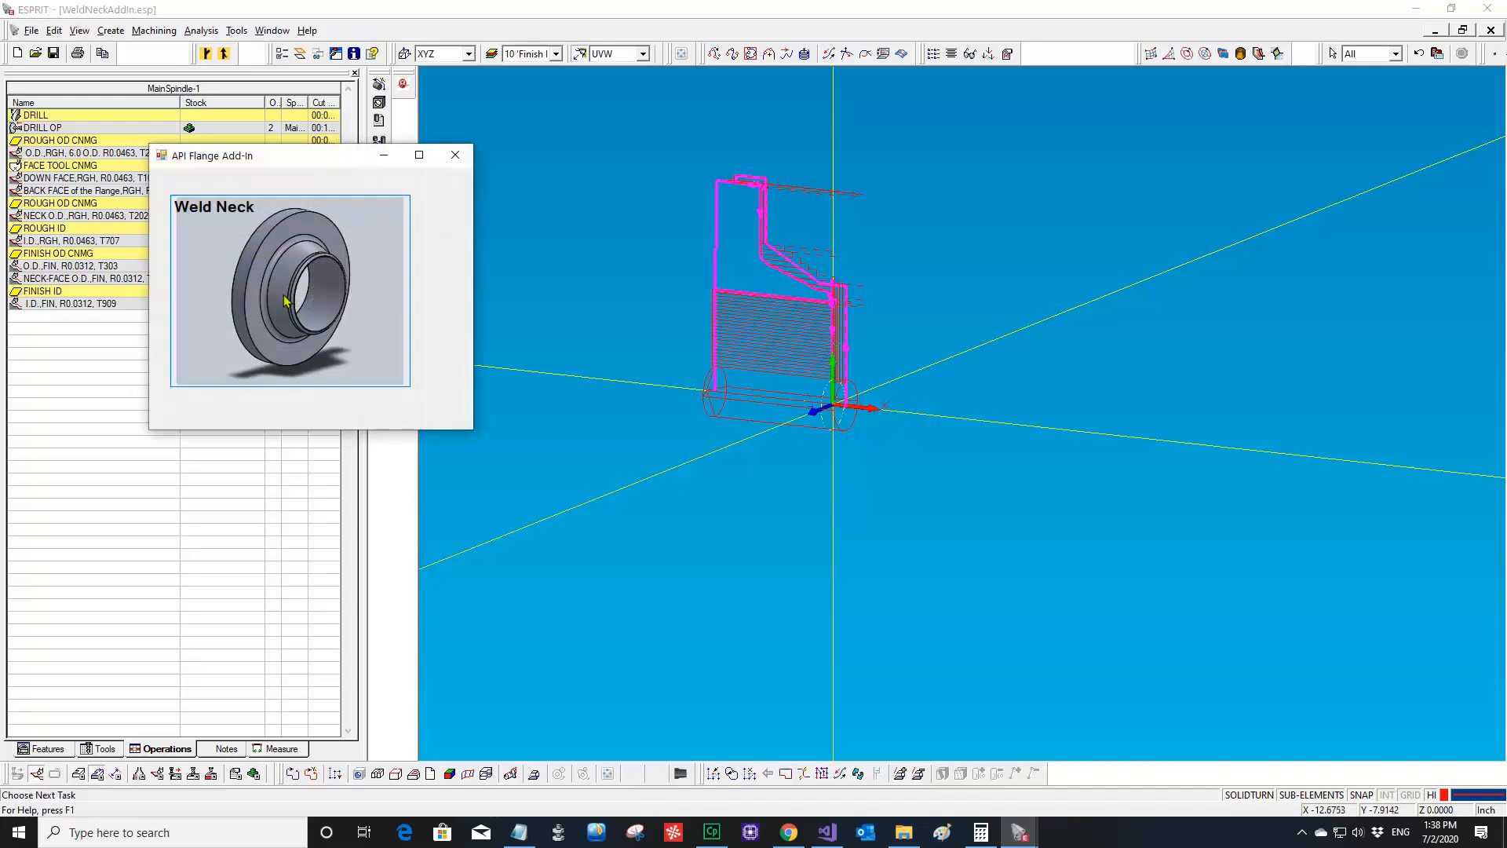
pyautogui.click(1010, 675)
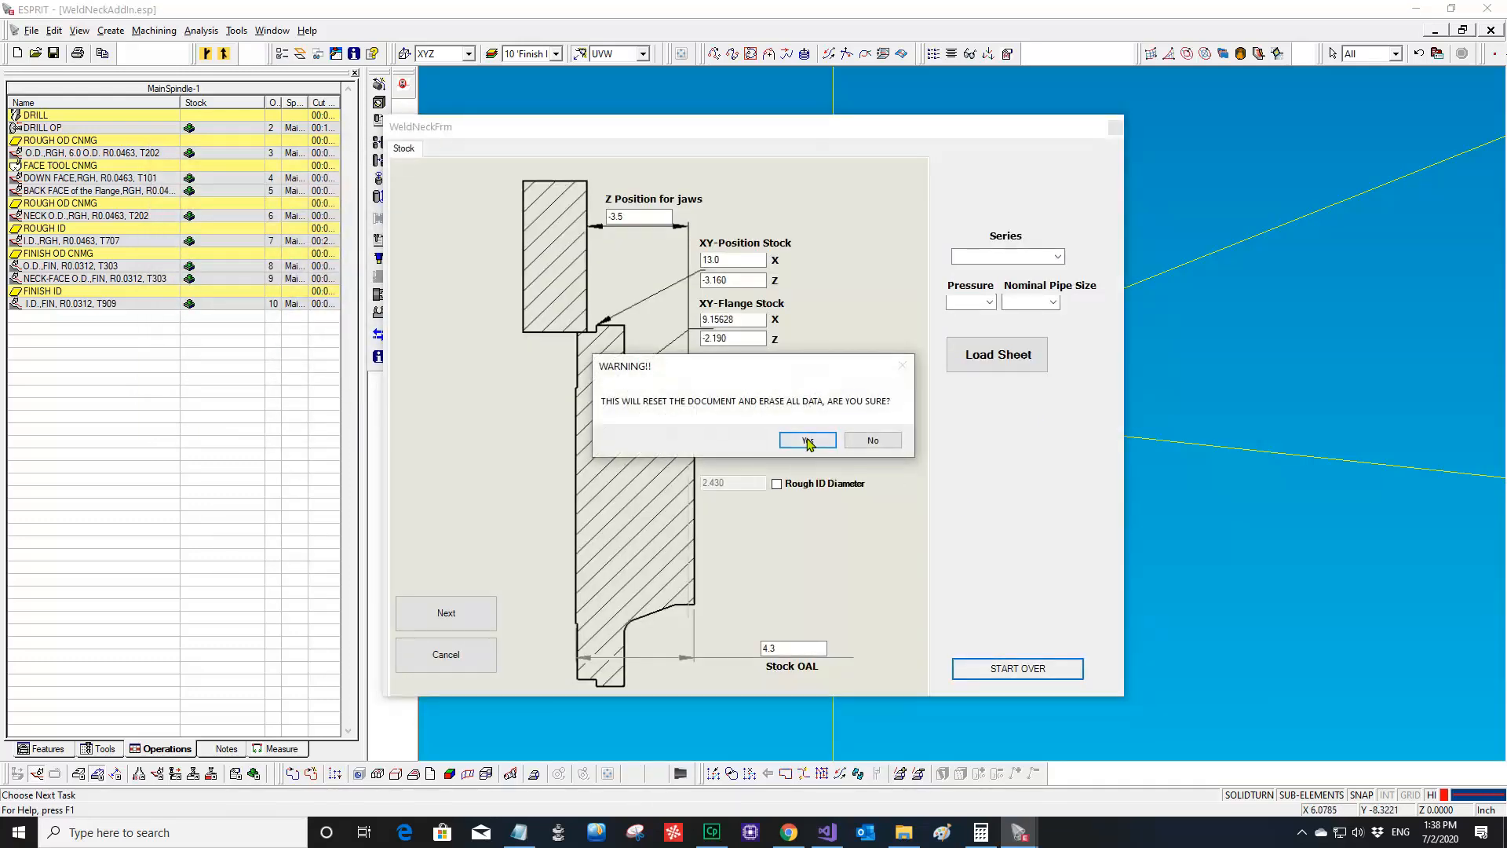
pyautogui.click(807, 439)
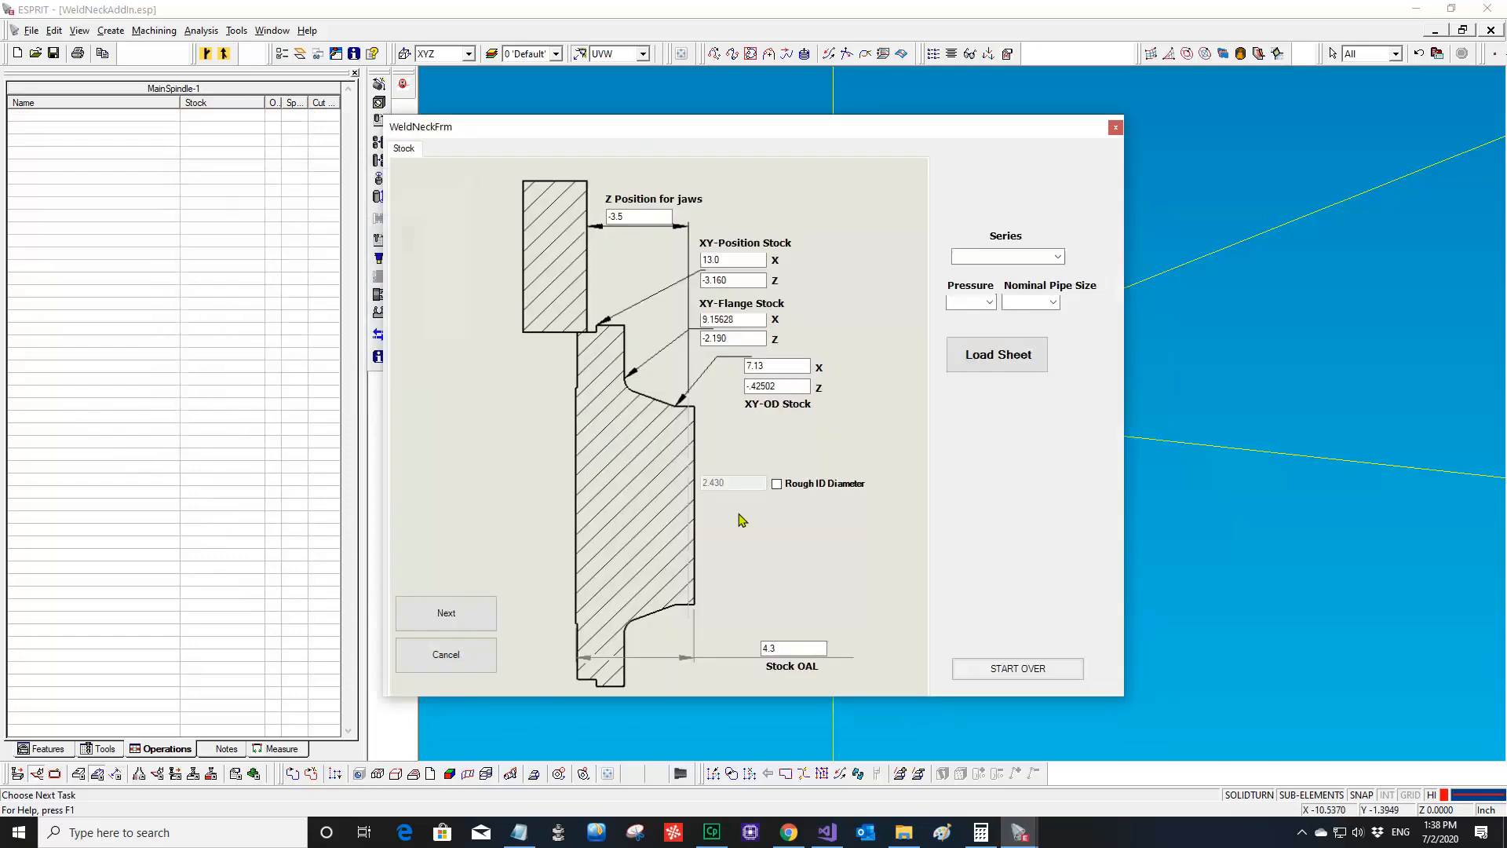
# - Generate the flange operations with drilling omitted, and run and stop their simulation
pyautogui.click(400, 176)
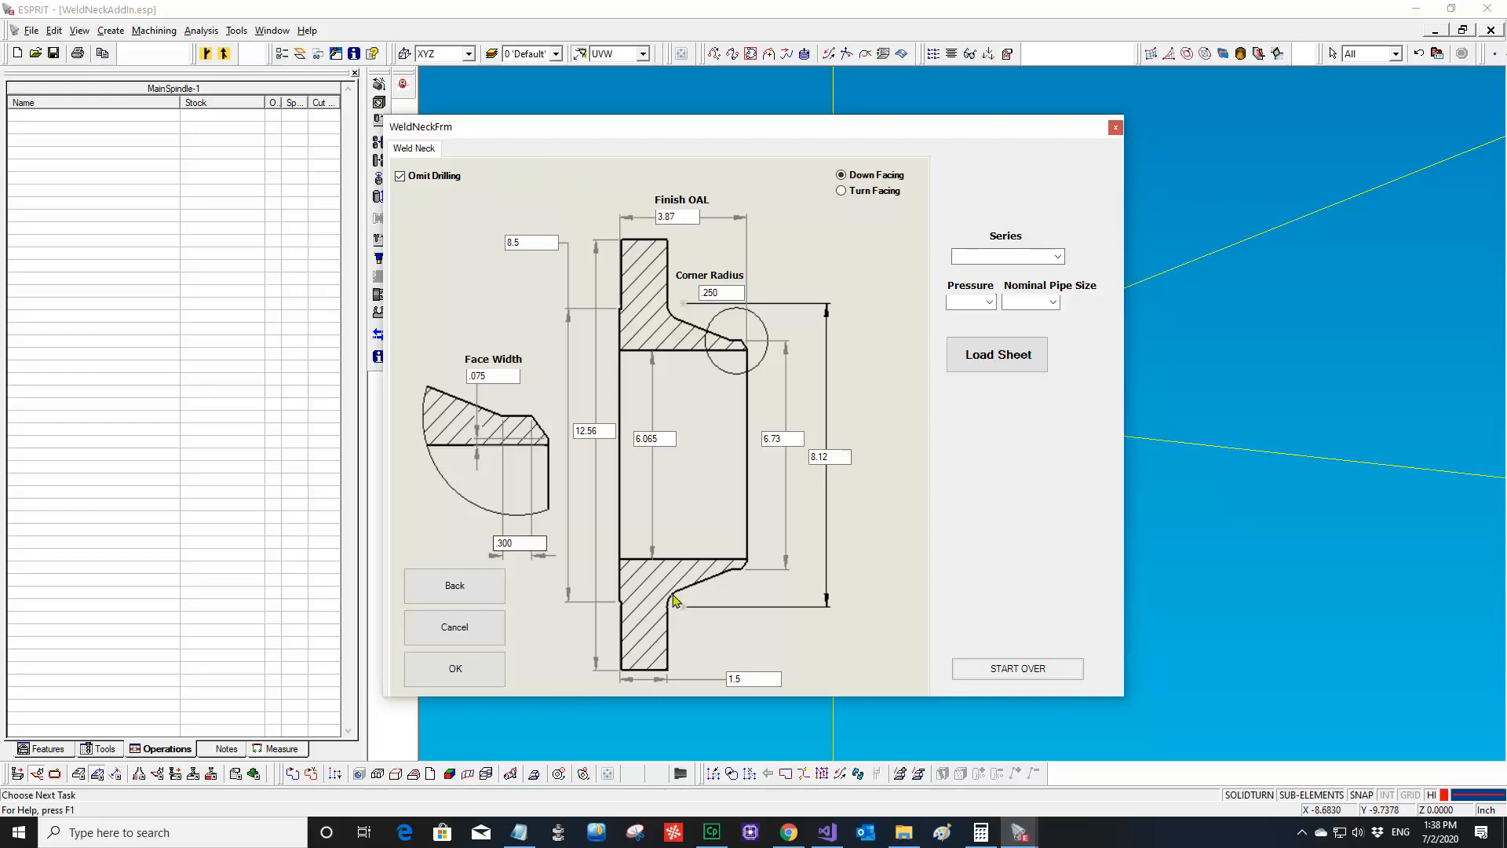
pyautogui.click(455, 668)
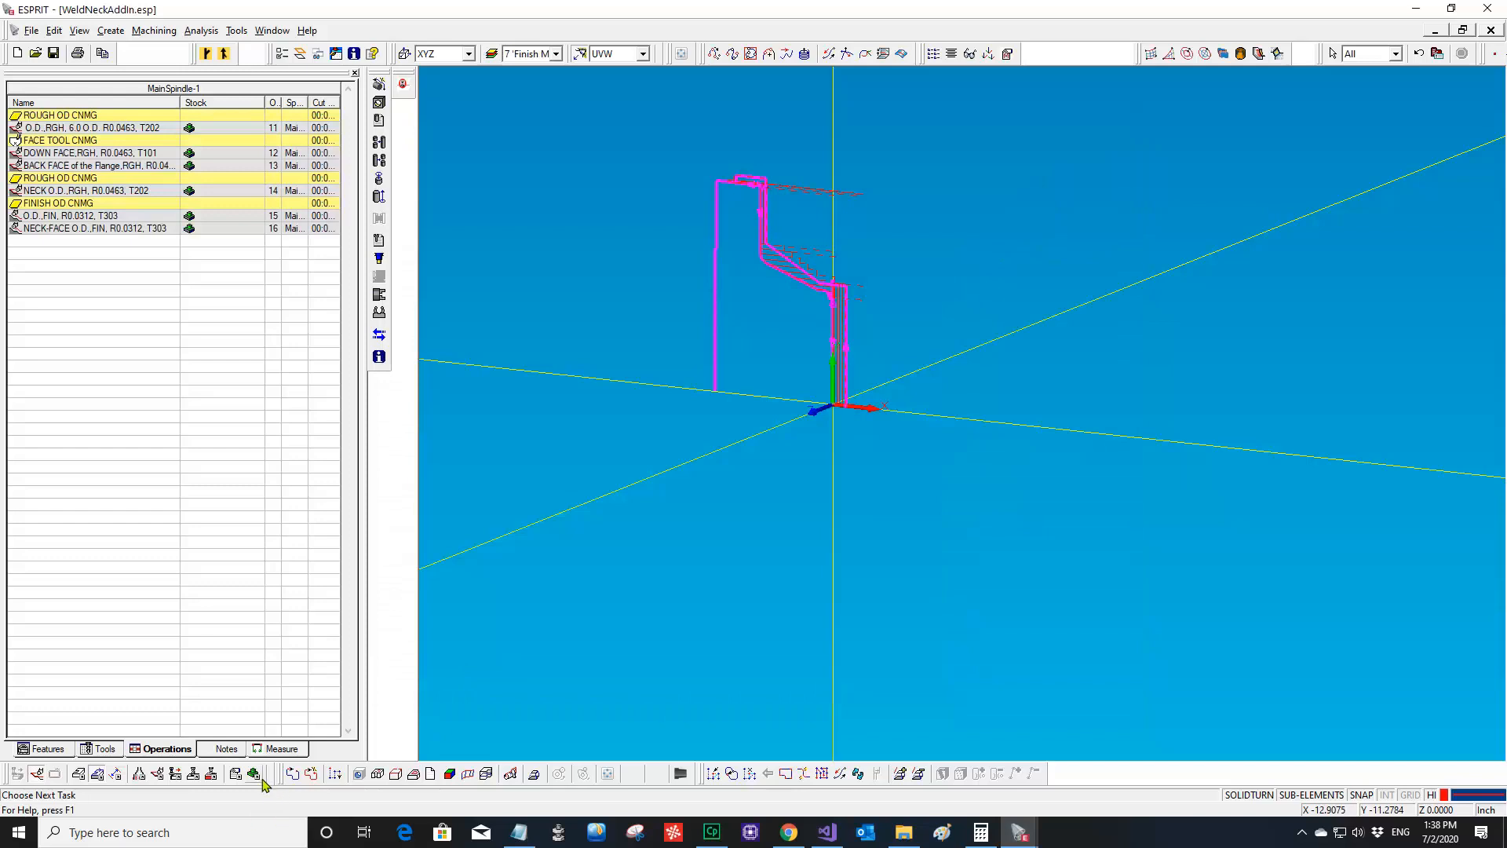
pyautogui.click(366, 773)
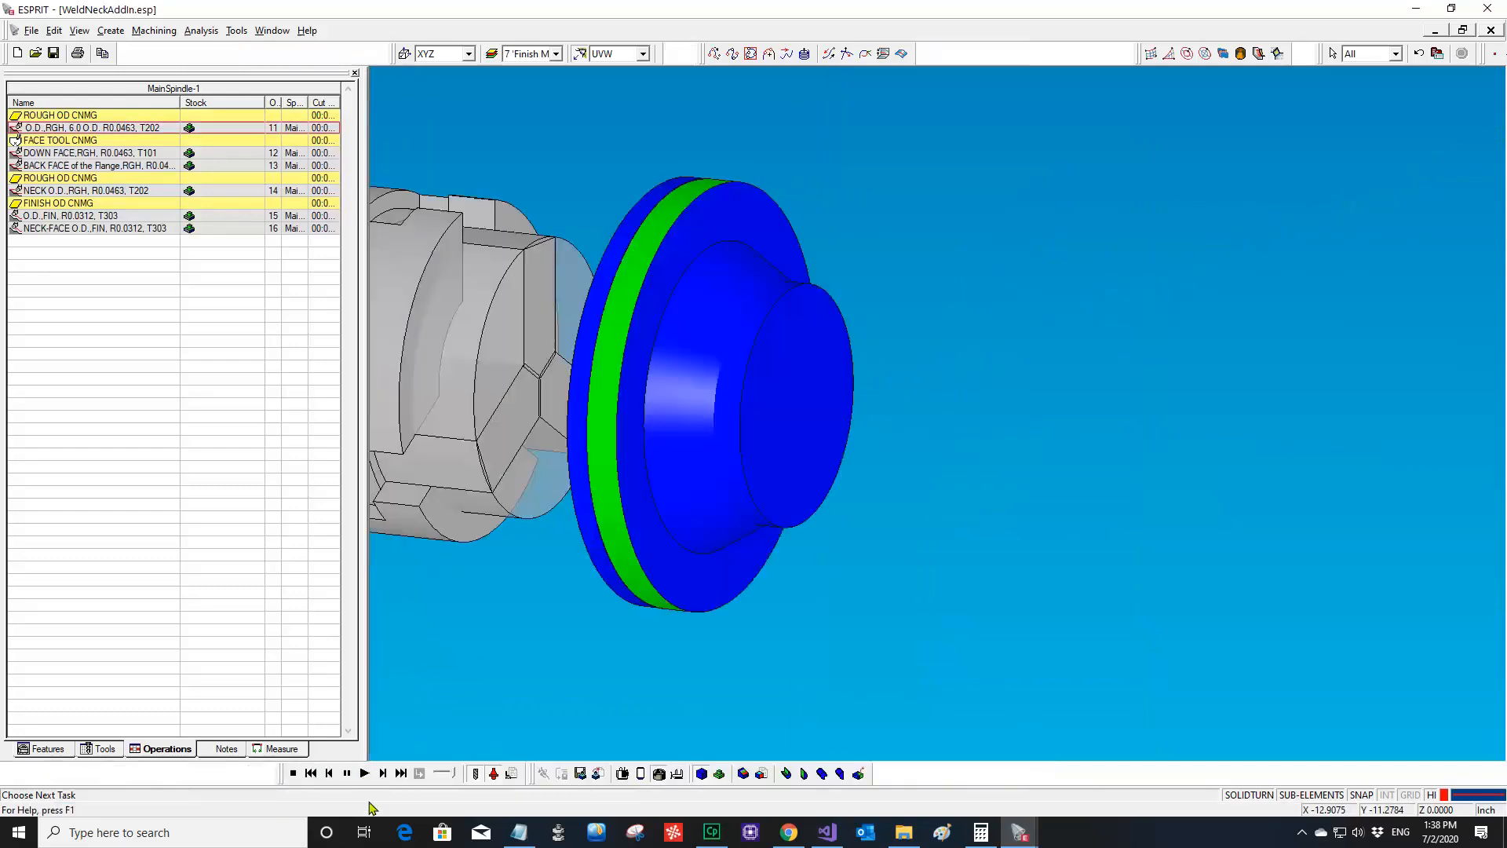
pyautogui.click(295, 775)
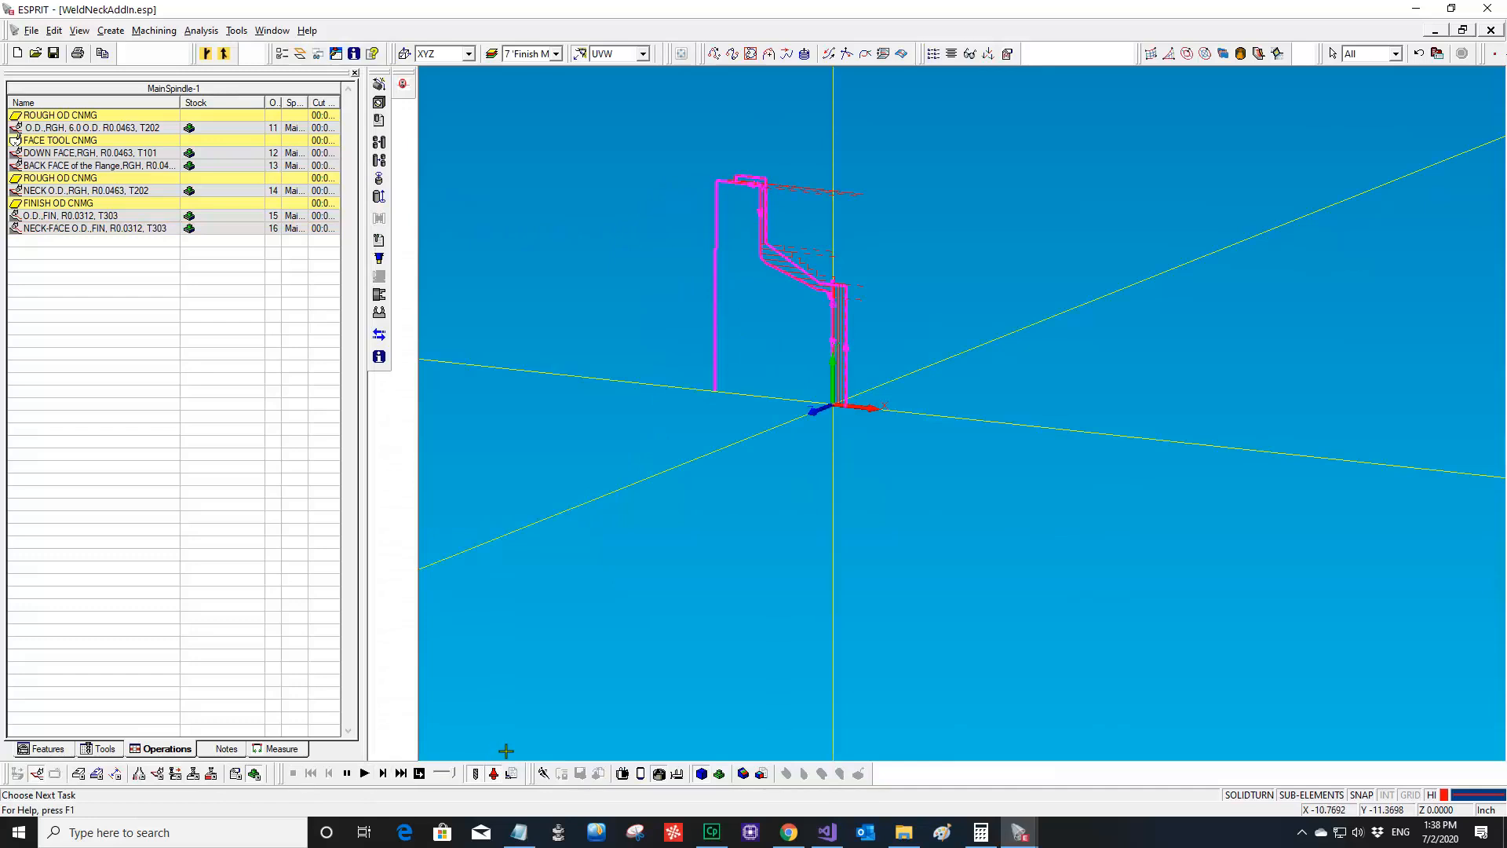